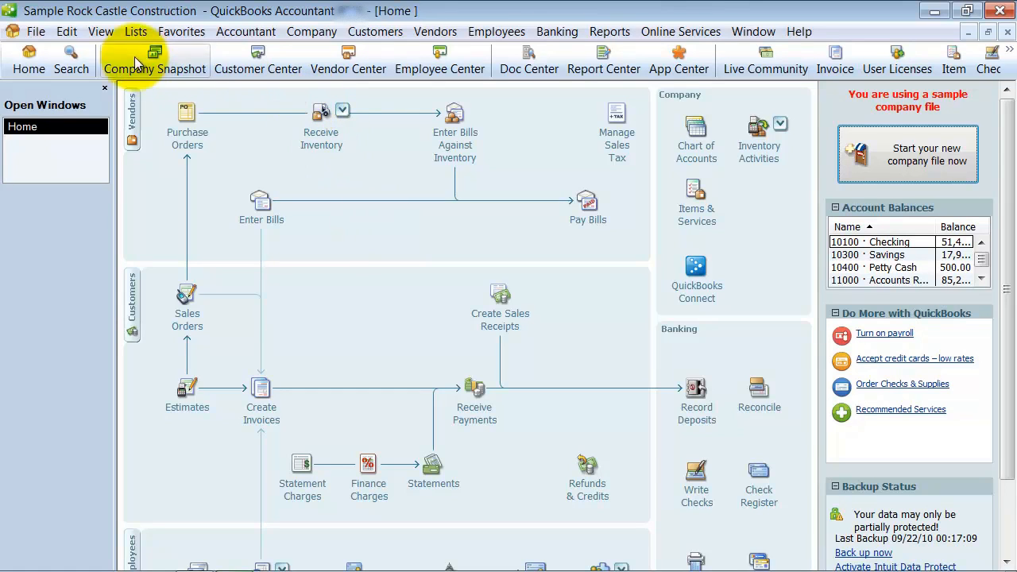
Step: Review the personal and company accounting preferences, including the autofill memo option for general journal entries
{"action": "left_click", "coordinate": [66, 31]}
{"action": "left_click", "coordinate": [115, 250]}
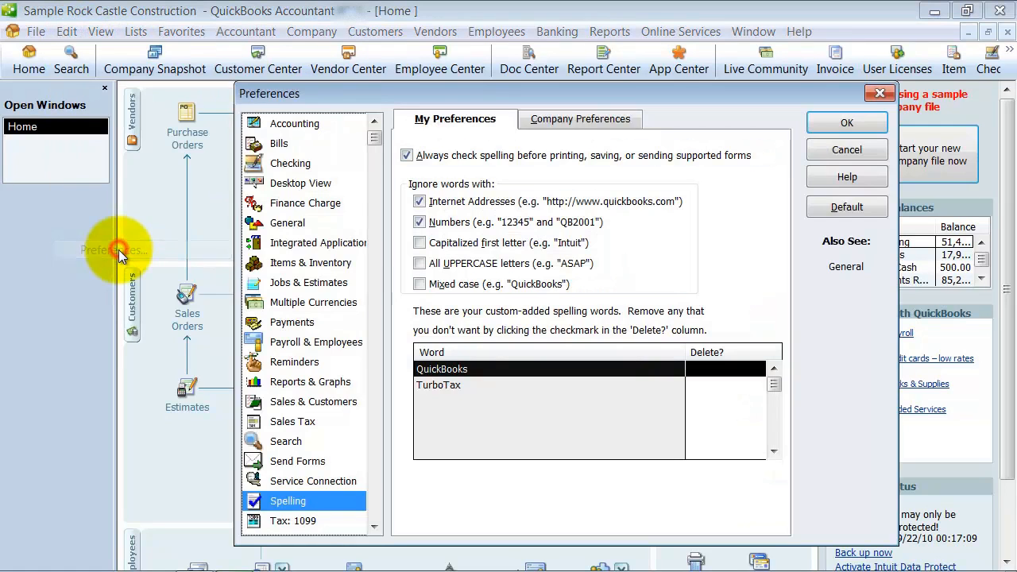
{"action": "left_click", "coordinate": [296, 124]}
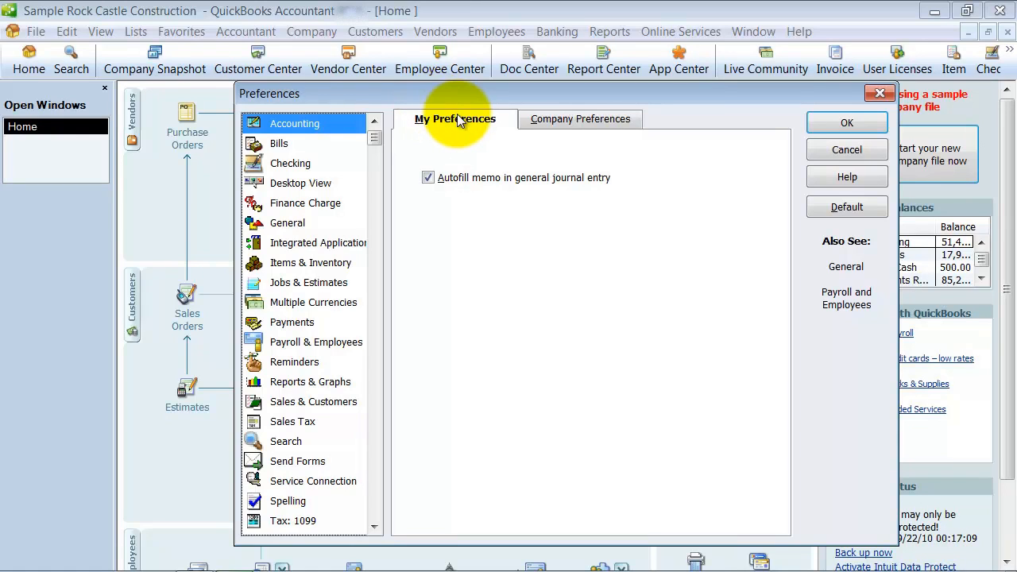
{"action": "left_click", "coordinate": [576, 121]}
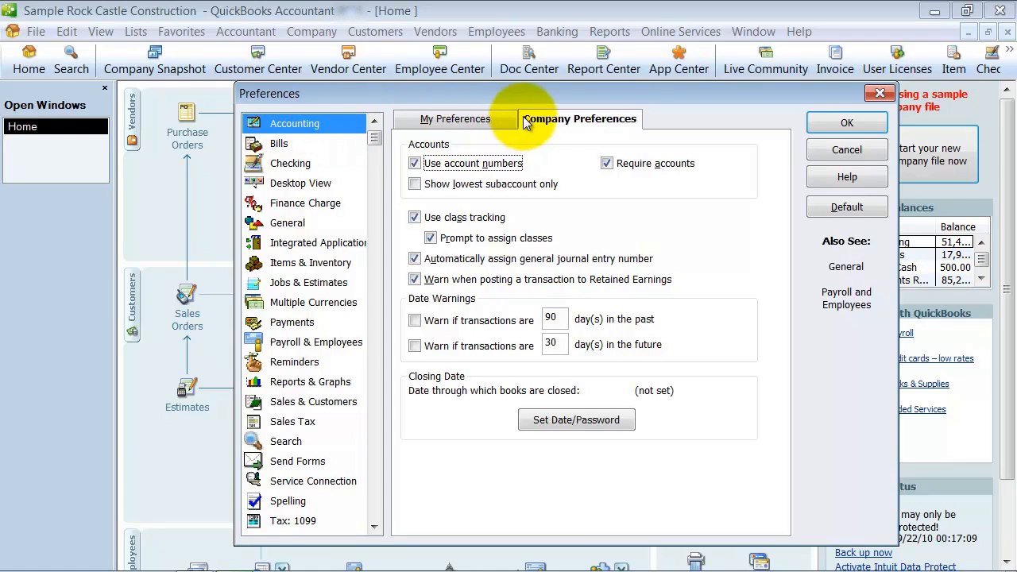
{"action": "left_click", "coordinate": [454, 118]}
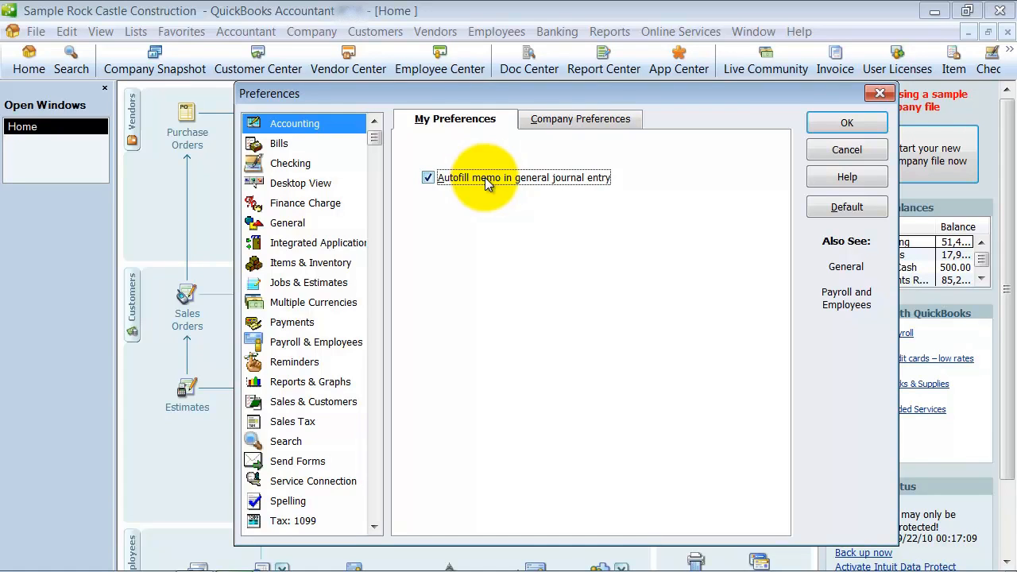
{"action": "left_click", "coordinate": [877, 94]}
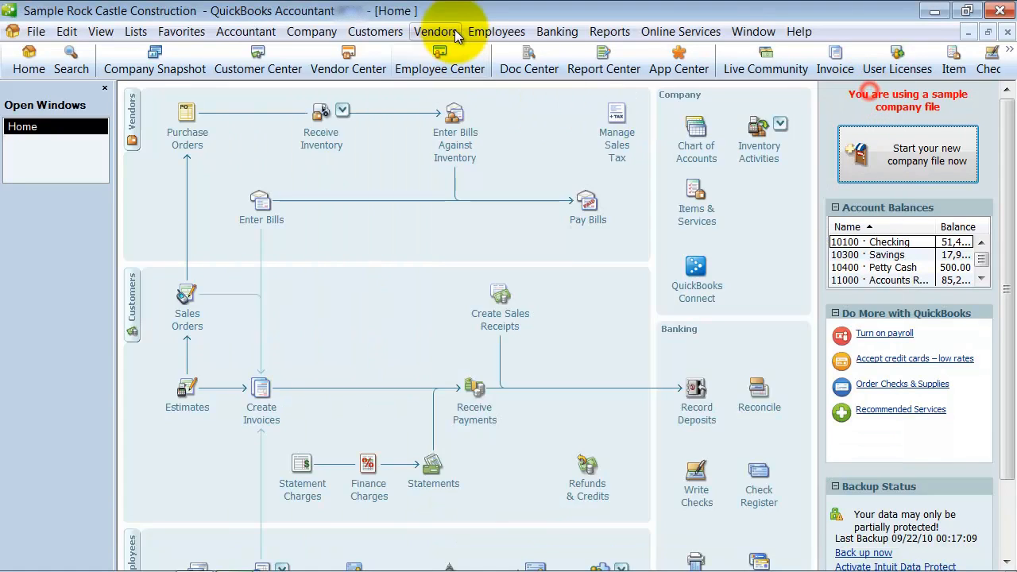
Step: Start a general journal entry with a narrower Account column and a 500.00 debit to 10300 Savings on the first line
{"action": "left_click", "coordinate": [311, 32]}
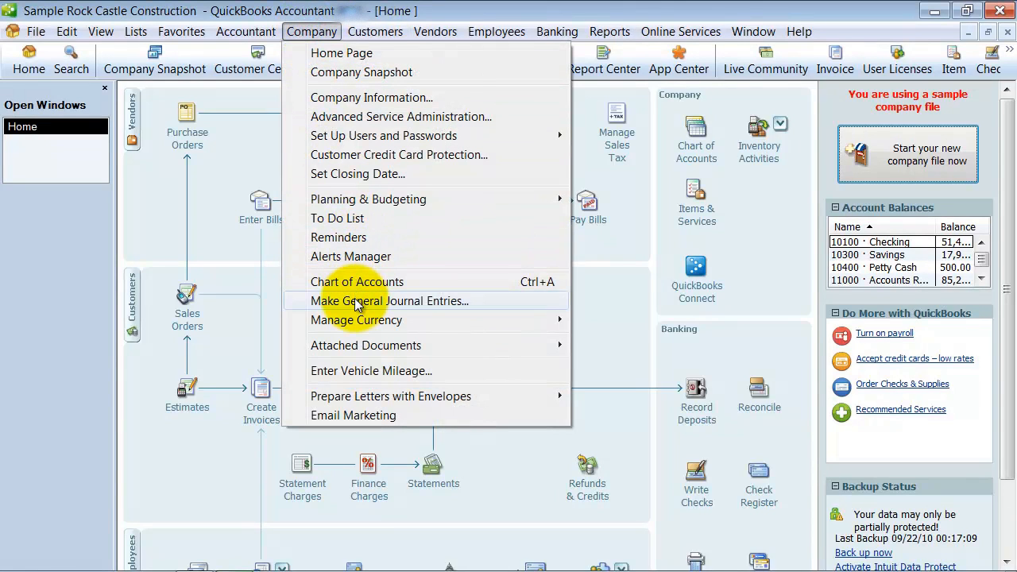
{"action": "left_click", "coordinate": [341, 303]}
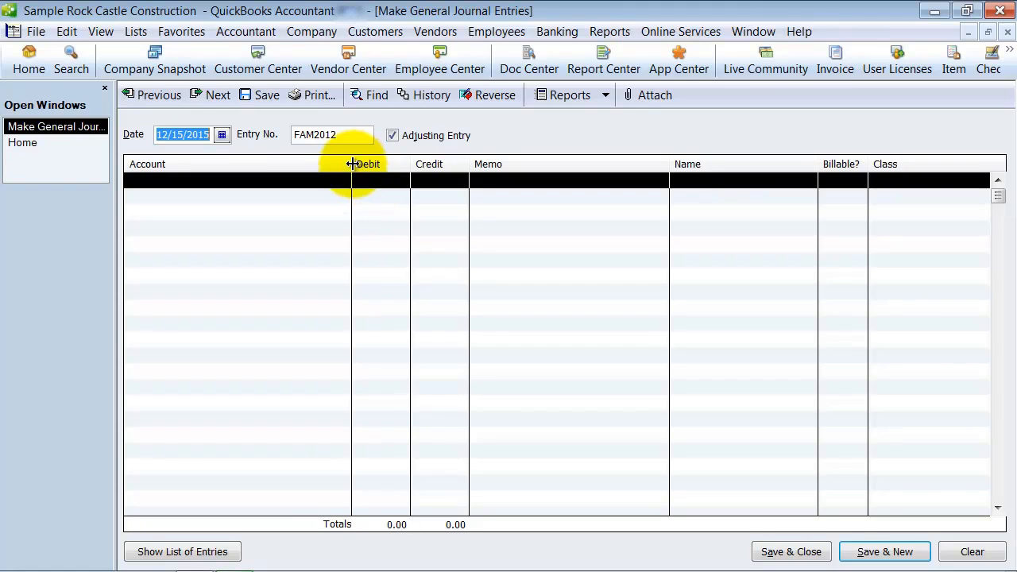
{"action": "left_click_drag", "start_coordinate": [352, 163], "coordinate": [309, 164]}
{"action": "left_click", "coordinate": [295, 182]}
{"action": "left_click", "coordinate": [298, 179]}
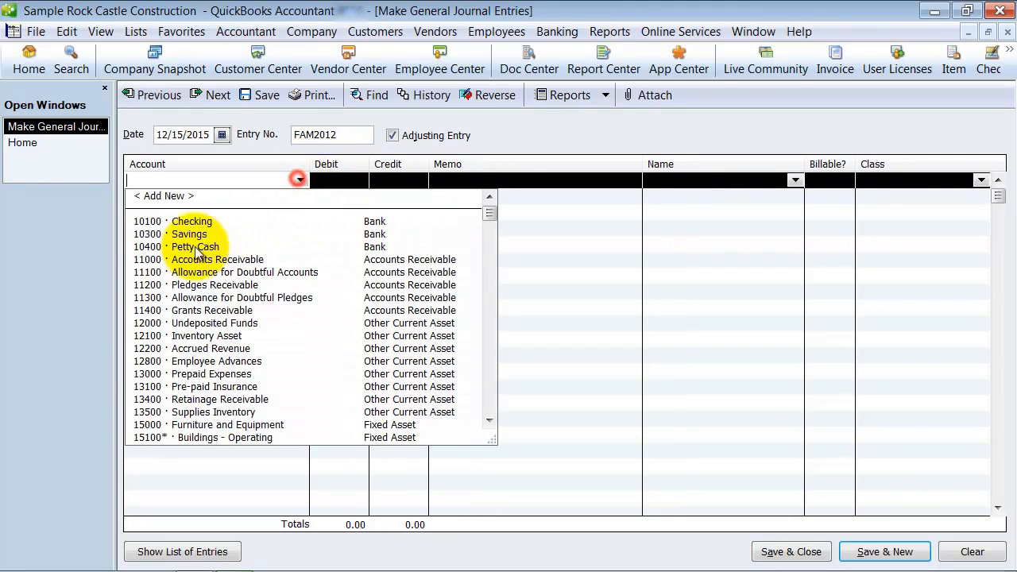
{"action": "left_click", "coordinate": [189, 233]}
{"action": "left_click", "coordinate": [336, 181]}
{"action": "type", "text": "500"}
{"action": "key", "text": "Tab"}
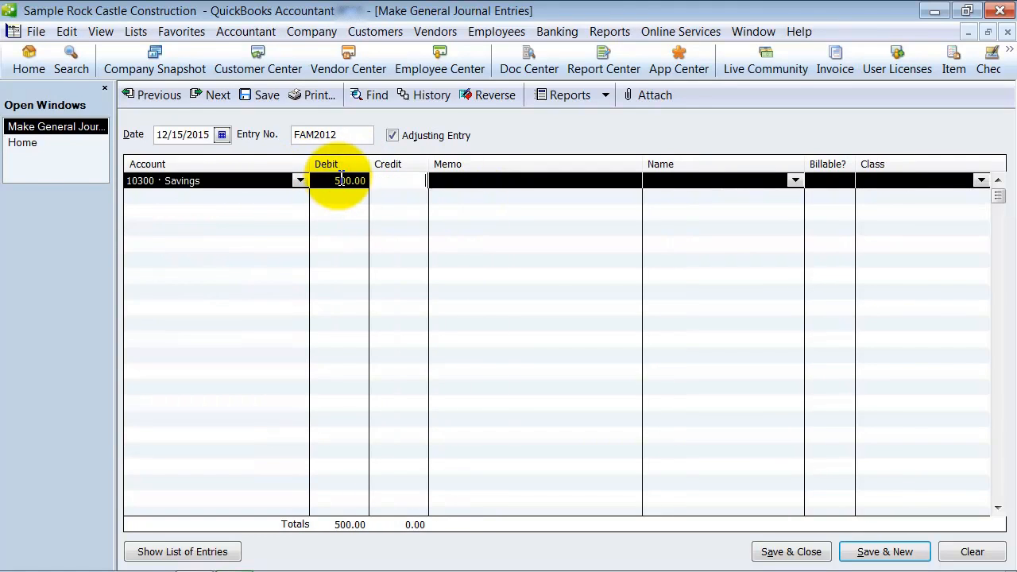
Step: Enter the memo "Adjusting Entry MJA" on the Savings line and continue to the second line
{"action": "type", "text": "Adjustin"}
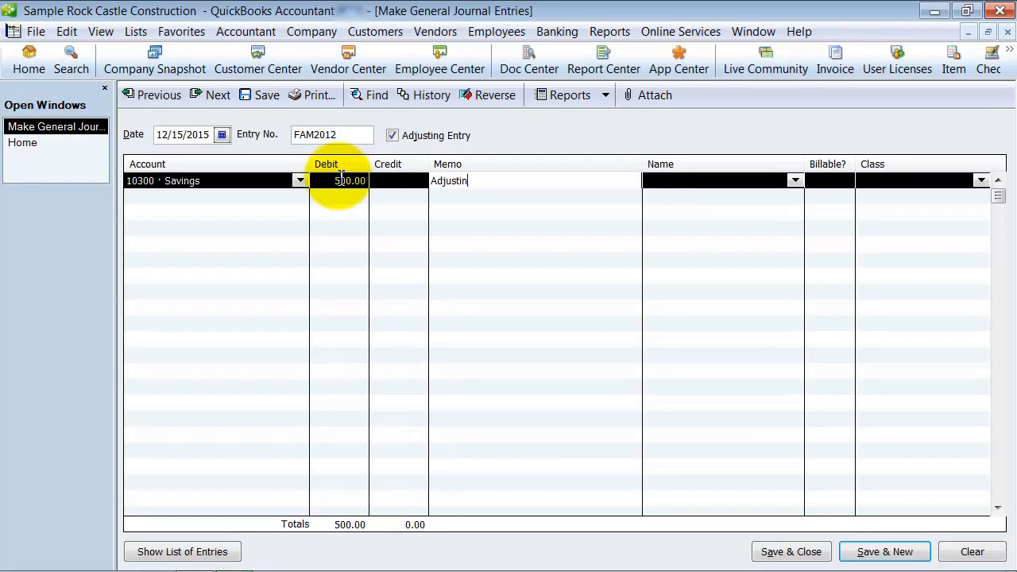
{"action": "type", "text": "g Entry MJA"}
{"action": "key", "text": "Tab"}
{"action": "key", "text": "Tab"}
{"action": "key", "text": "Tab"}
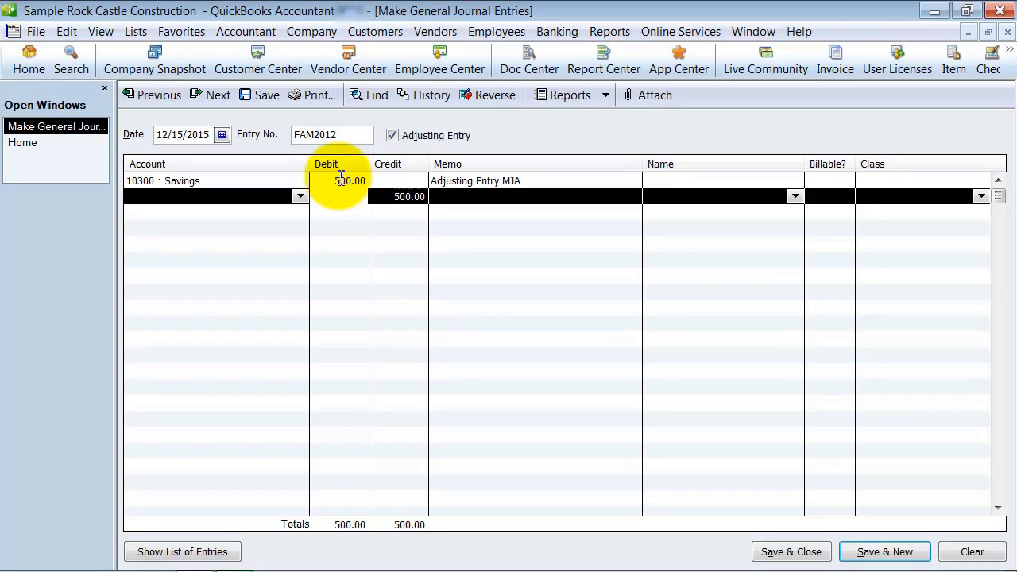
Step: Assign the second line to the Payments to Affiliates account, and close the journal entry without recording it
{"action": "type", "text": "Payments to Affiliates"}
{"action": "key", "text": "Tab"}
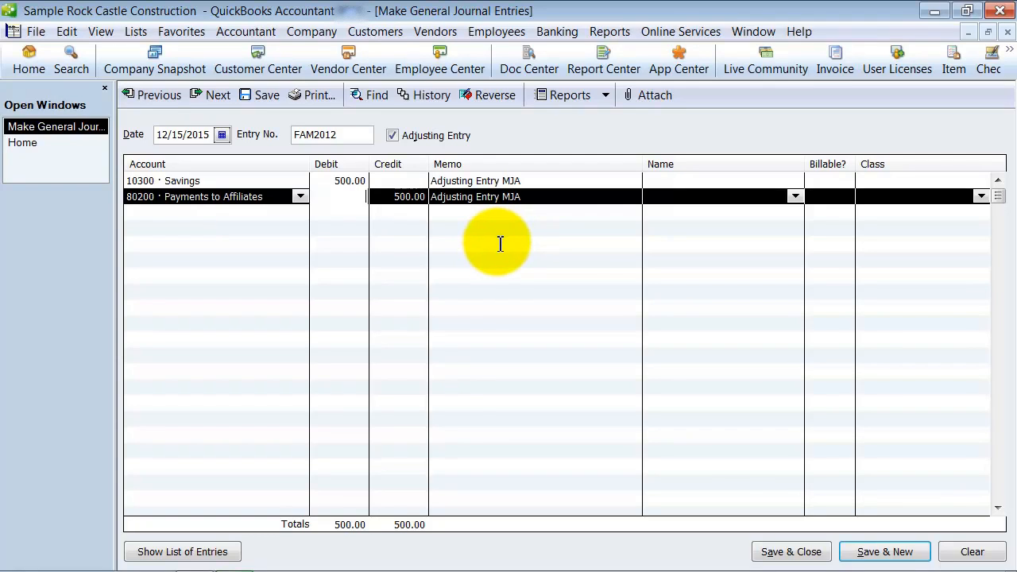
{"action": "left_click", "coordinate": [1008, 31]}
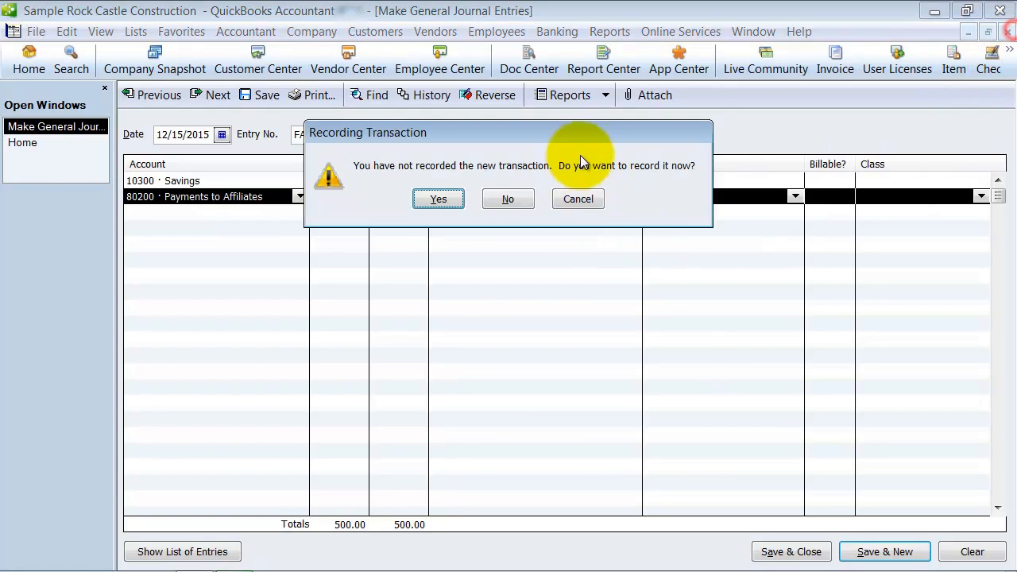
{"action": "left_click", "coordinate": [508, 199]}
Step: Choose 10100 Checking as the default account for the Write Checks form in the personal checking preferences
{"action": "left_click", "coordinate": [66, 31]}
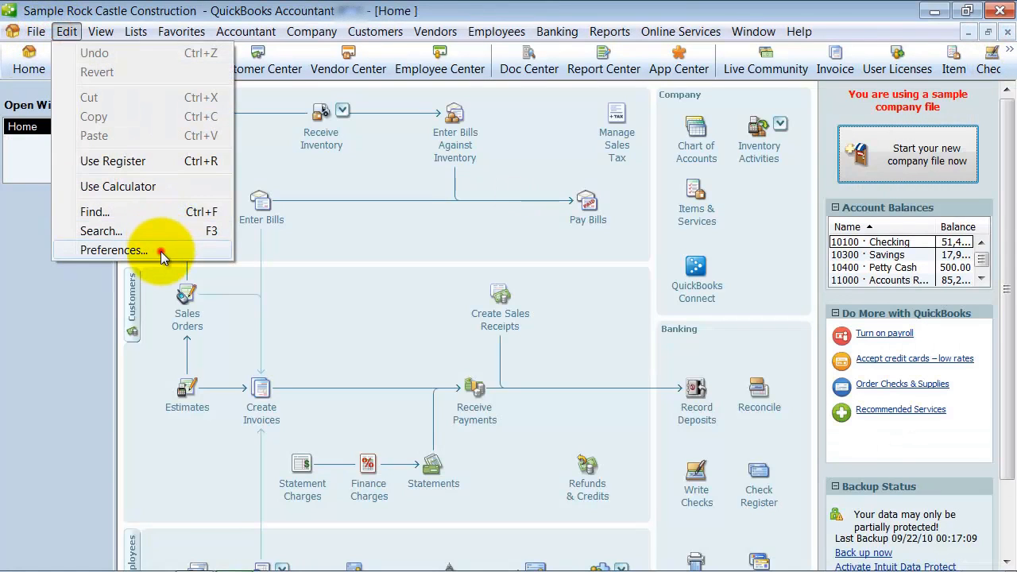
{"action": "left_click", "coordinate": [113, 250]}
{"action": "left_click", "coordinate": [282, 143]}
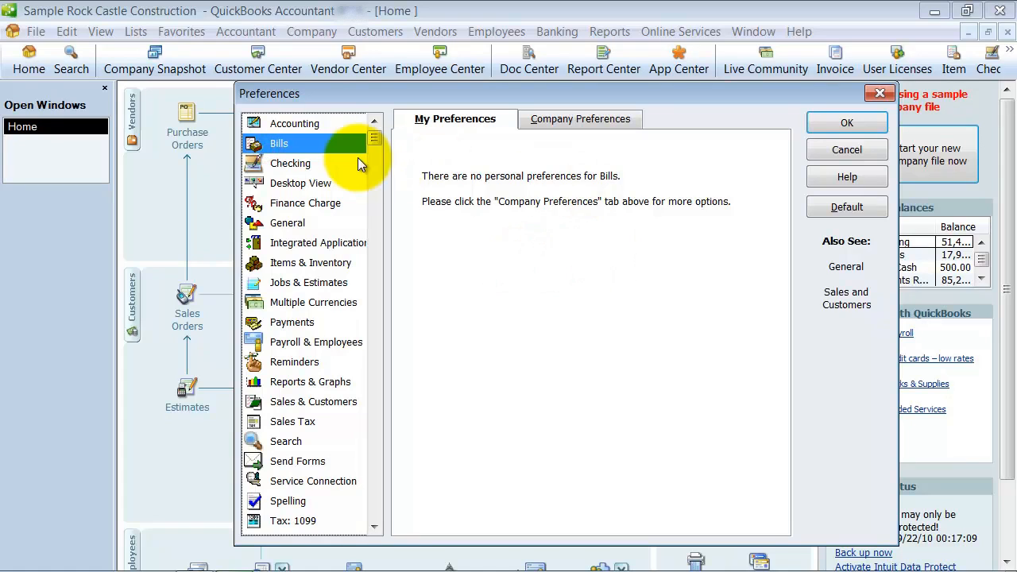
{"action": "left_click", "coordinate": [310, 164]}
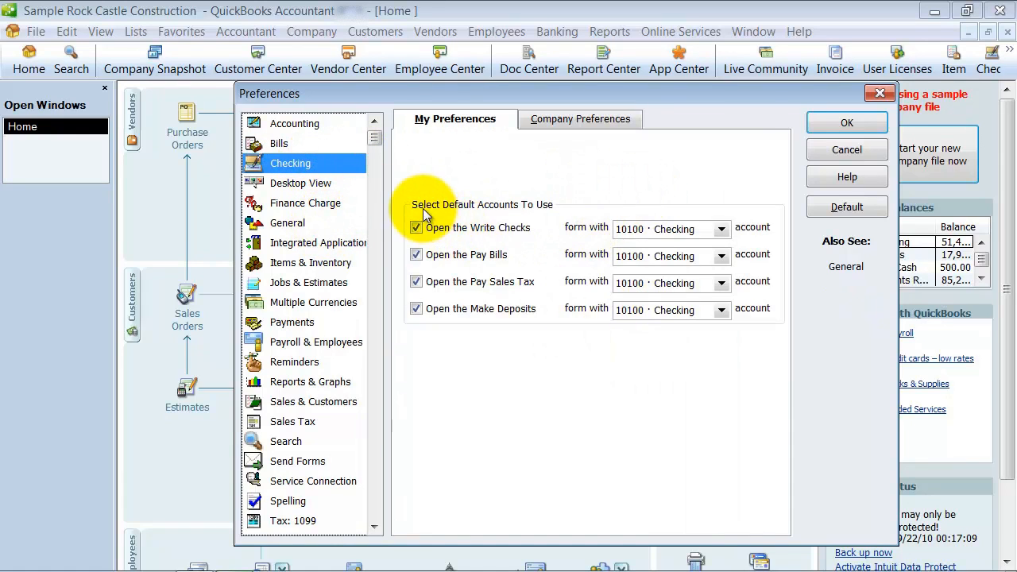
{"action": "left_click", "coordinate": [725, 225]}
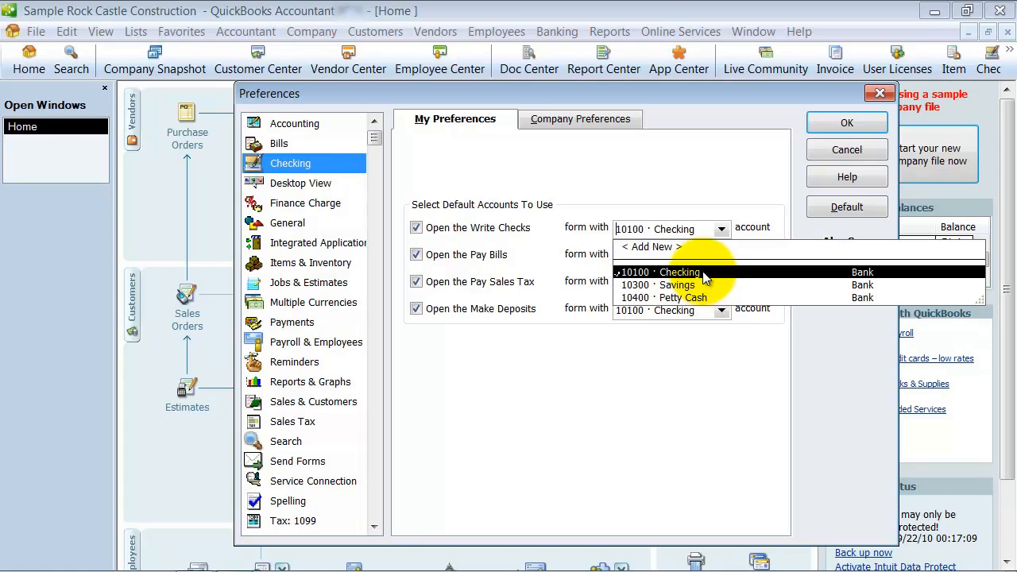
{"action": "left_click", "coordinate": [683, 273]}
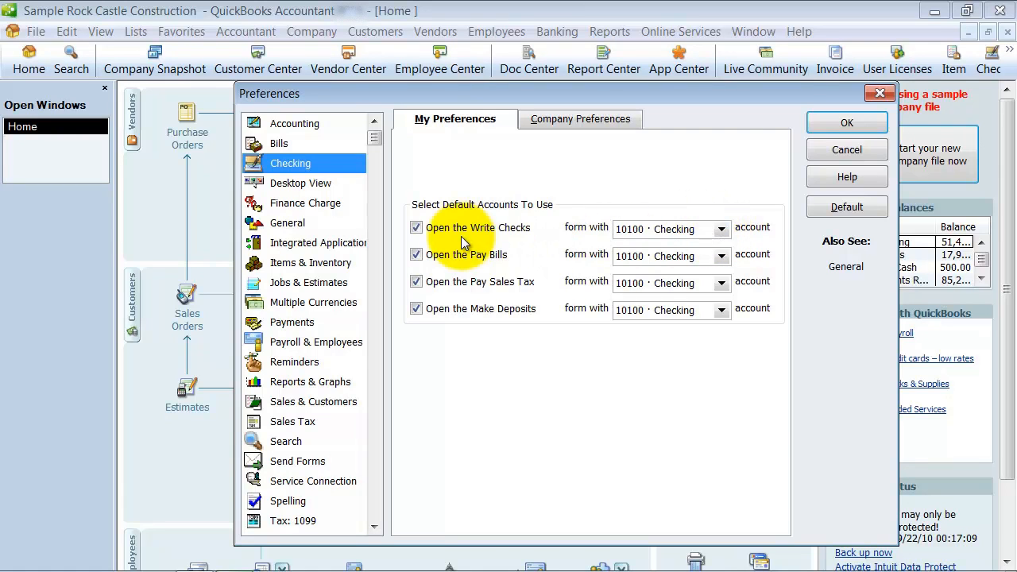
{"action": "left_click", "coordinate": [723, 229]}
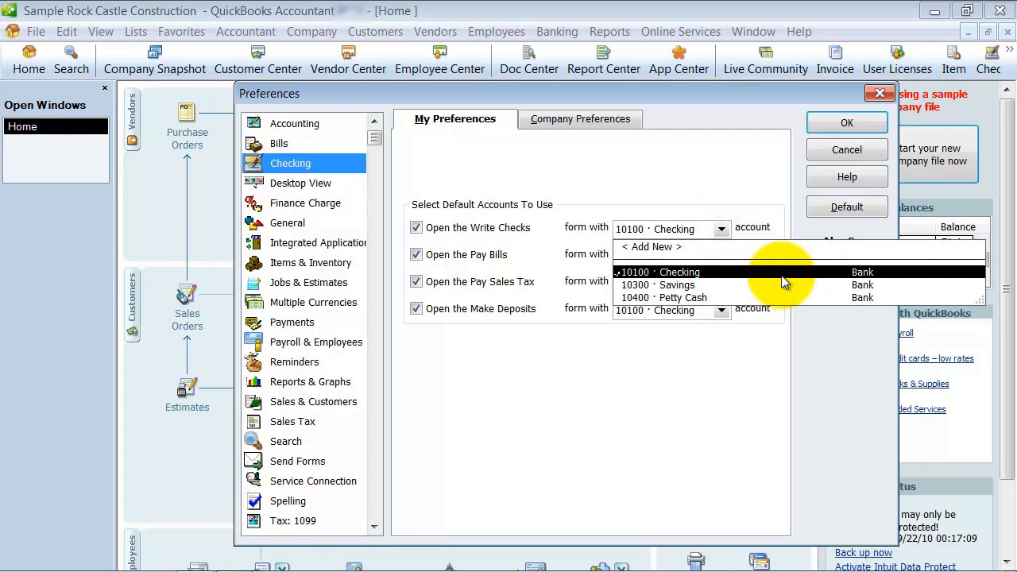
{"action": "left_click", "coordinate": [719, 274]}
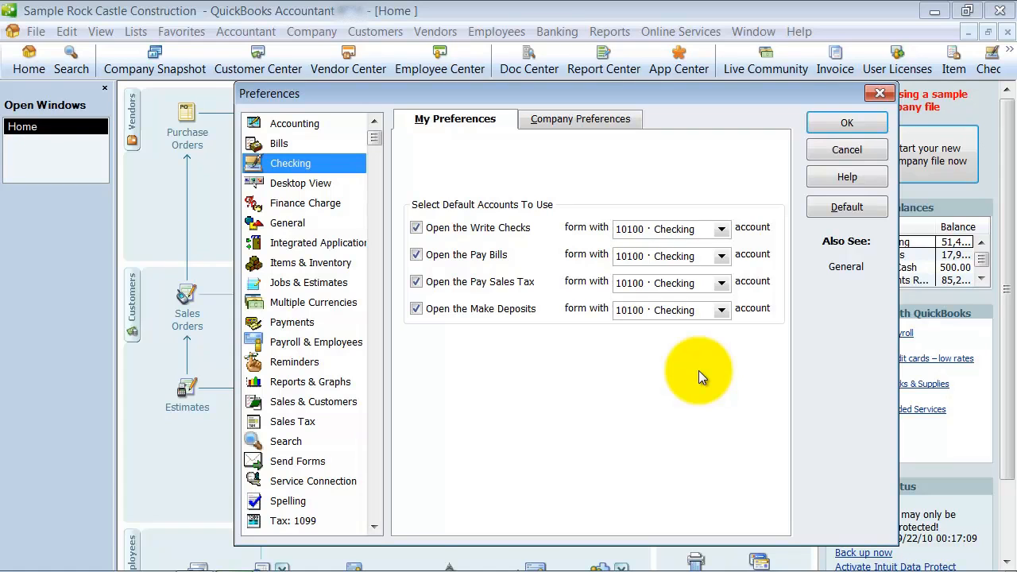
{"action": "left_click", "coordinate": [845, 123]}
Step: Check the default bank account and the available accounts on a blank Write Checks form, then close the form
{"action": "left_click", "coordinate": [570, 36]}
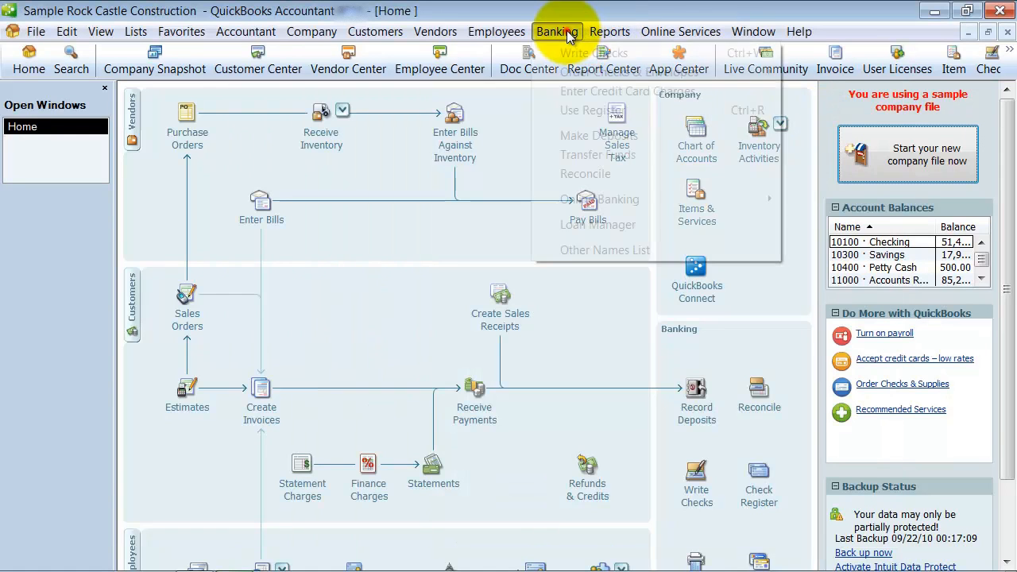
{"action": "left_click", "coordinate": [574, 50]}
{"action": "left_click", "coordinate": [358, 130]}
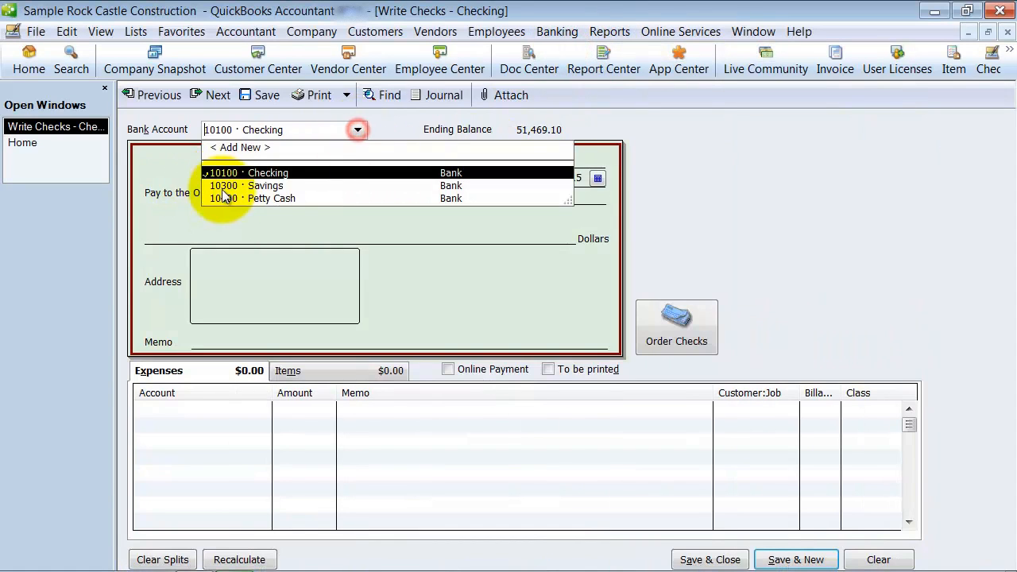
{"action": "left_click", "coordinate": [1008, 33]}
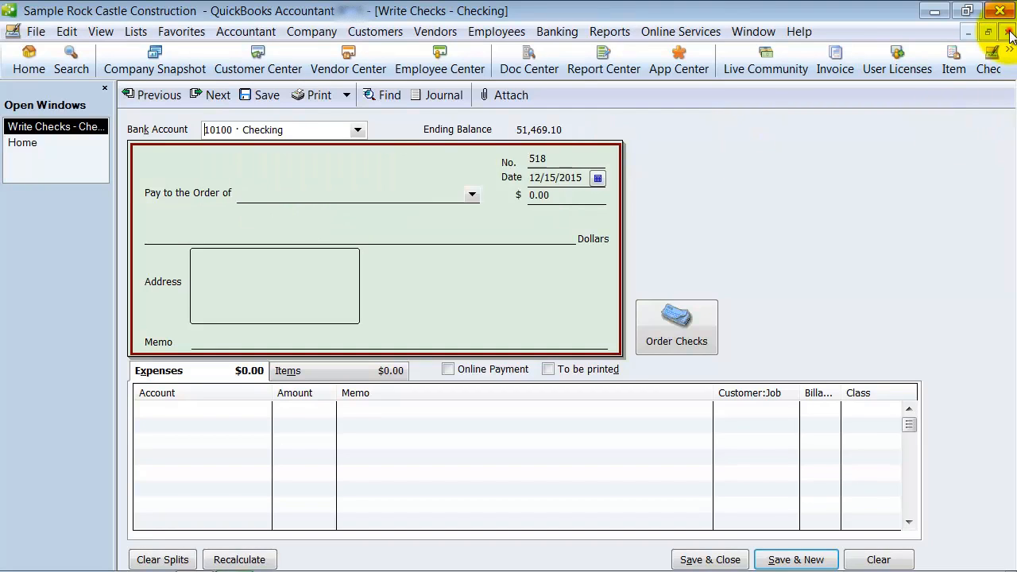
{"action": "left_click", "coordinate": [1008, 32]}
Step: Set the desktop view to One Window in the personal preferences
{"action": "left_click", "coordinate": [67, 32]}
{"action": "left_click", "coordinate": [111, 250]}
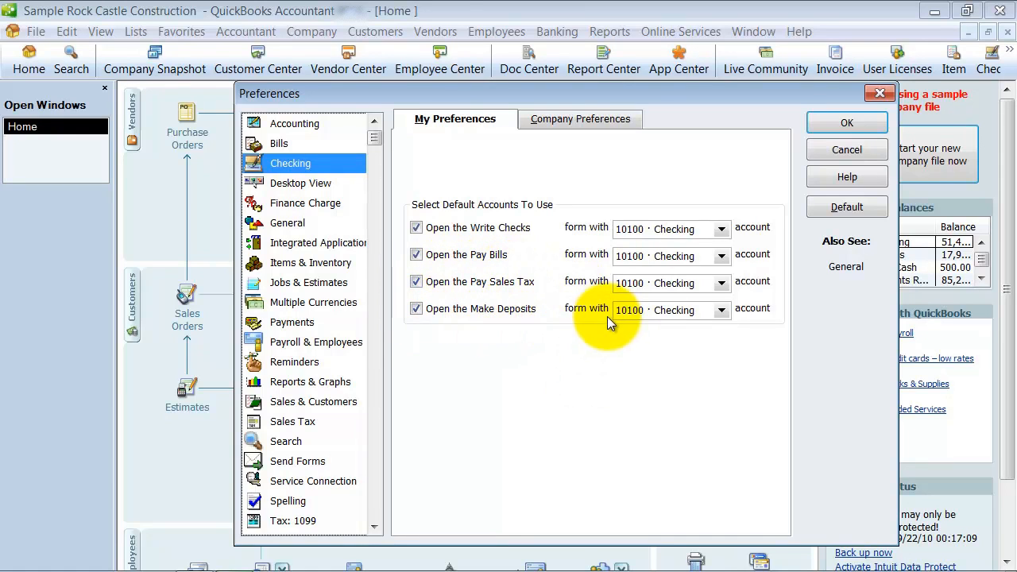
{"action": "left_click", "coordinate": [300, 183]}
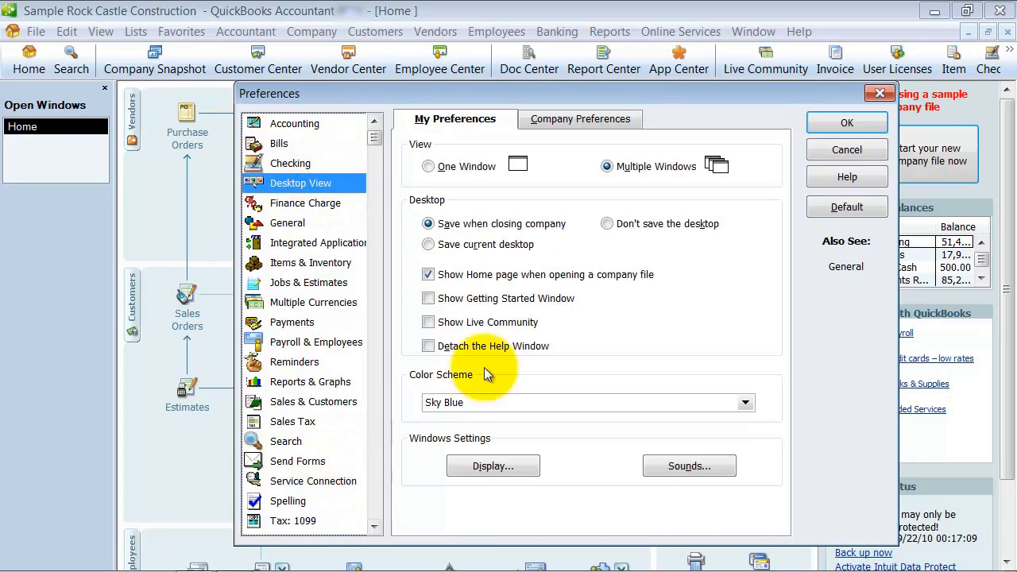
{"action": "left_click", "coordinate": [438, 169]}
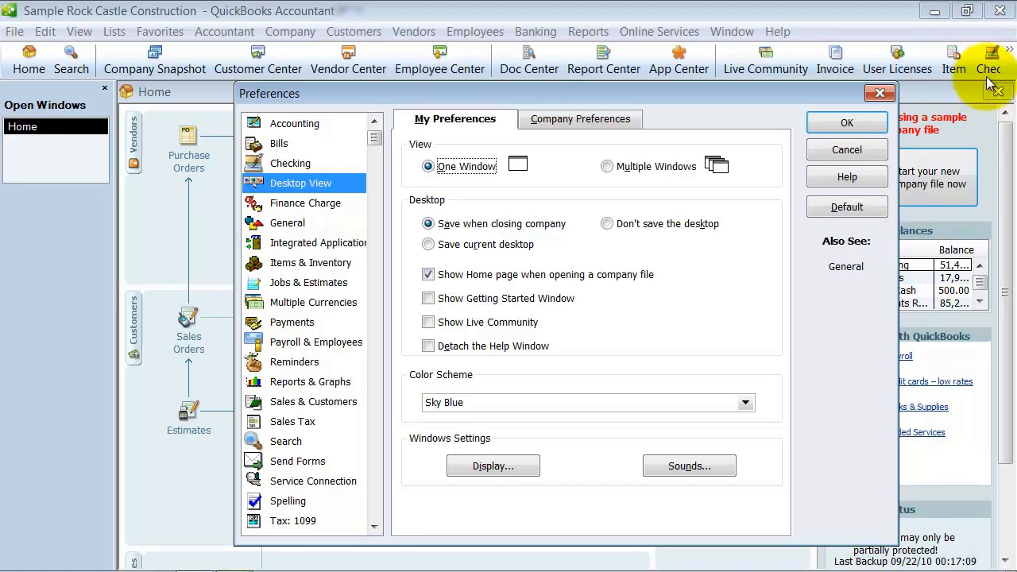
Step: Switch the desktop view back to Multiple Windows and close the preferences
{"action": "left_click", "coordinate": [607, 166]}
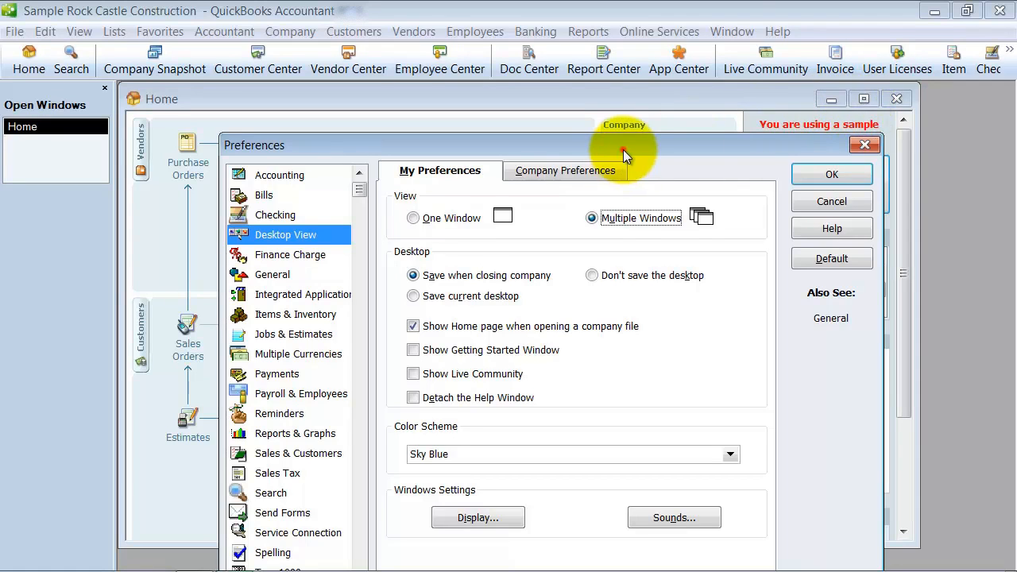
{"action": "left_click_drag", "start_coordinate": [622, 150], "coordinate": [601, 76]}
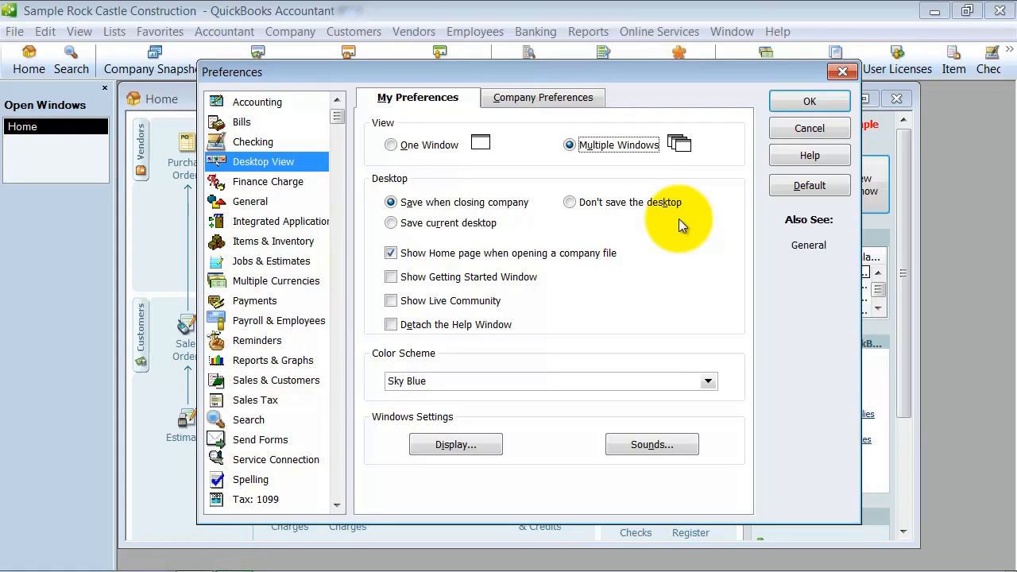
{"action": "mouse_move", "coordinate": [414, 111]}
{"action": "left_mouse_down"}
{"action": "mouse_move", "coordinate": [409, 294]}
{"action": "mouse_move", "coordinate": [412, 101]}
{"action": "left_mouse_up"}
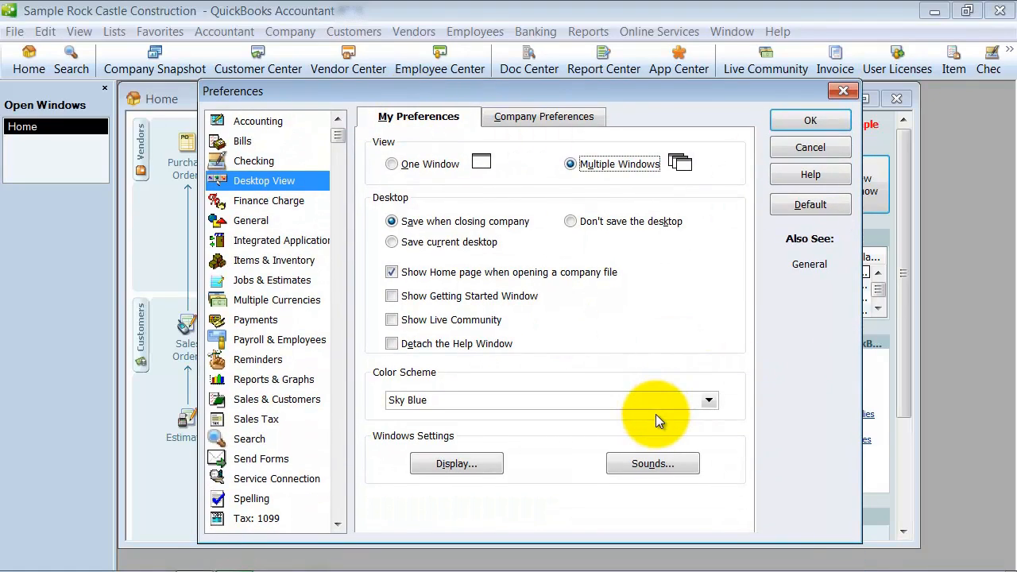
{"action": "left_click", "coordinate": [840, 93]}
Step: Open the A/R Aging Summary report from the Customers & Receivables group of the Report Center
{"action": "left_click", "coordinate": [587, 31]}
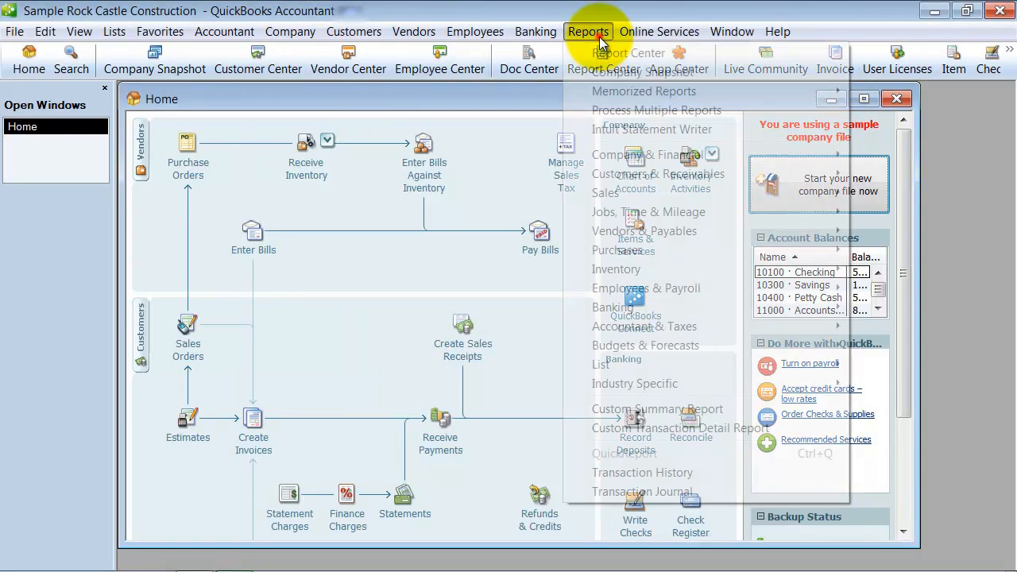
{"action": "left_click", "coordinate": [603, 53]}
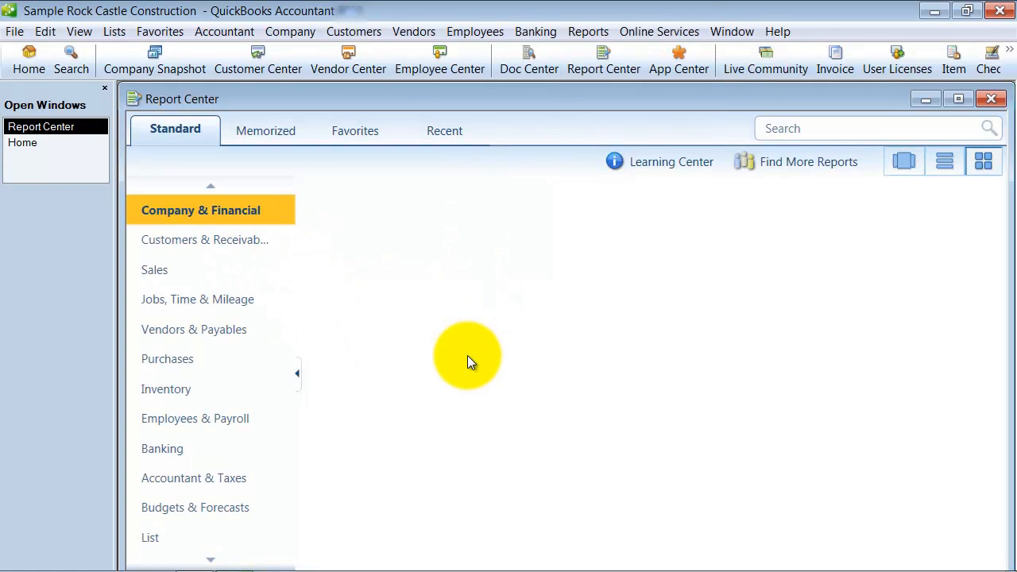
{"action": "left_click", "coordinate": [225, 244]}
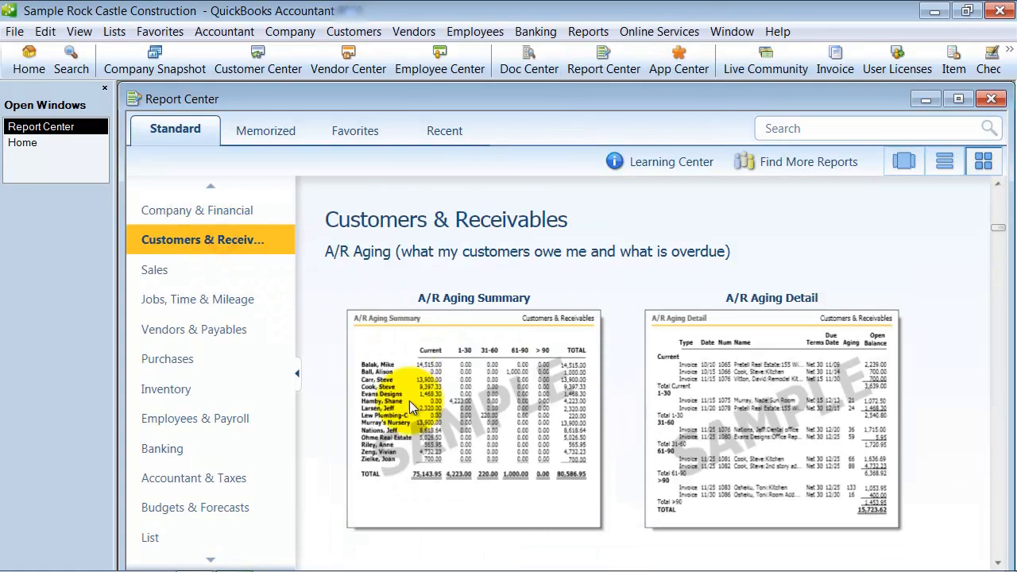
{"action": "scroll", "coordinate": [411, 429], "scroll_direction": "down", "scroll_amount": 1}
{"action": "double_click", "coordinate": [413, 431]}
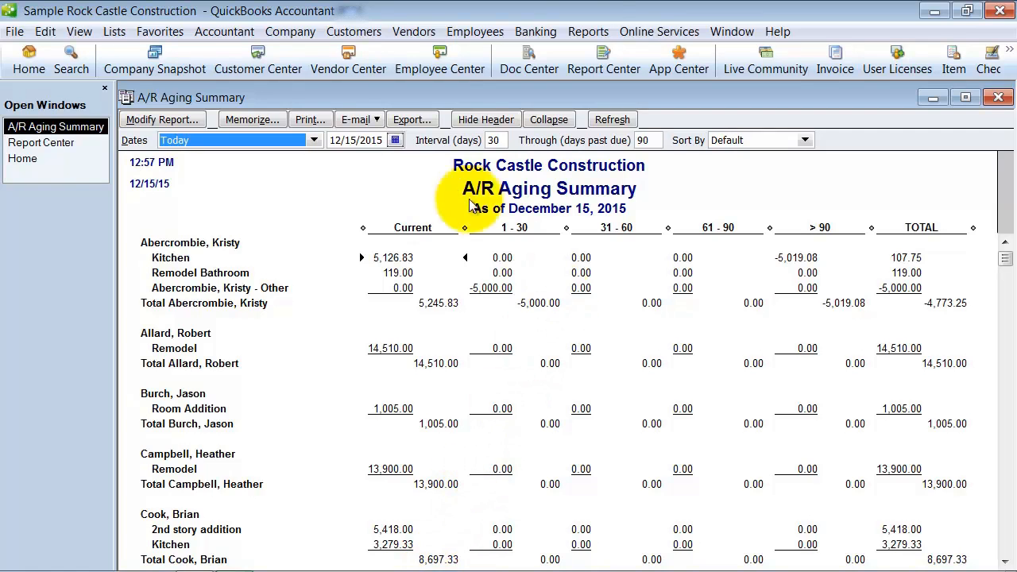
Step: Set the personal desktop view preference to save the current desktop
{"action": "left_click", "coordinate": [46, 32]}
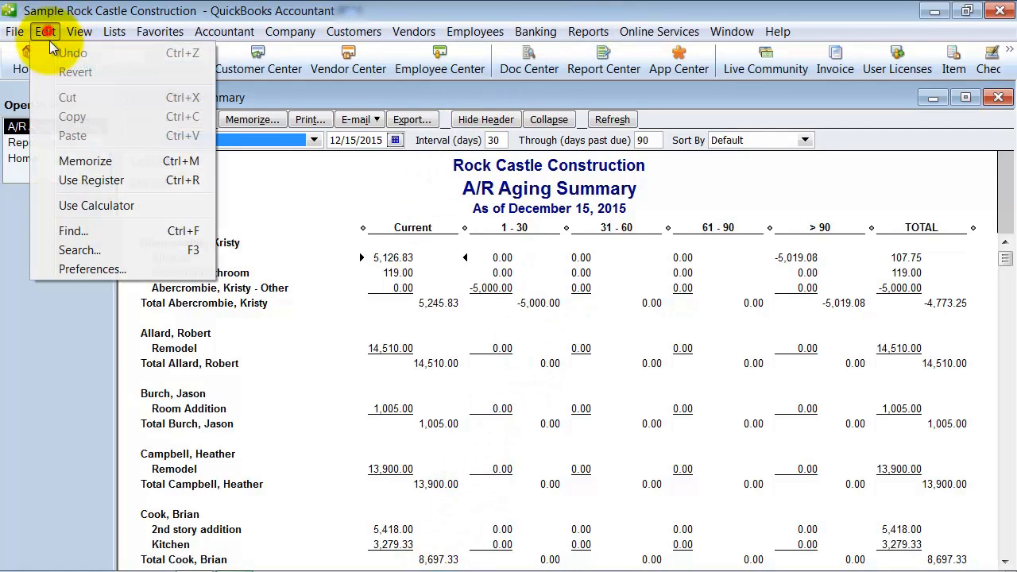
{"action": "left_click", "coordinate": [92, 268]}
{"action": "left_click", "coordinate": [430, 246]}
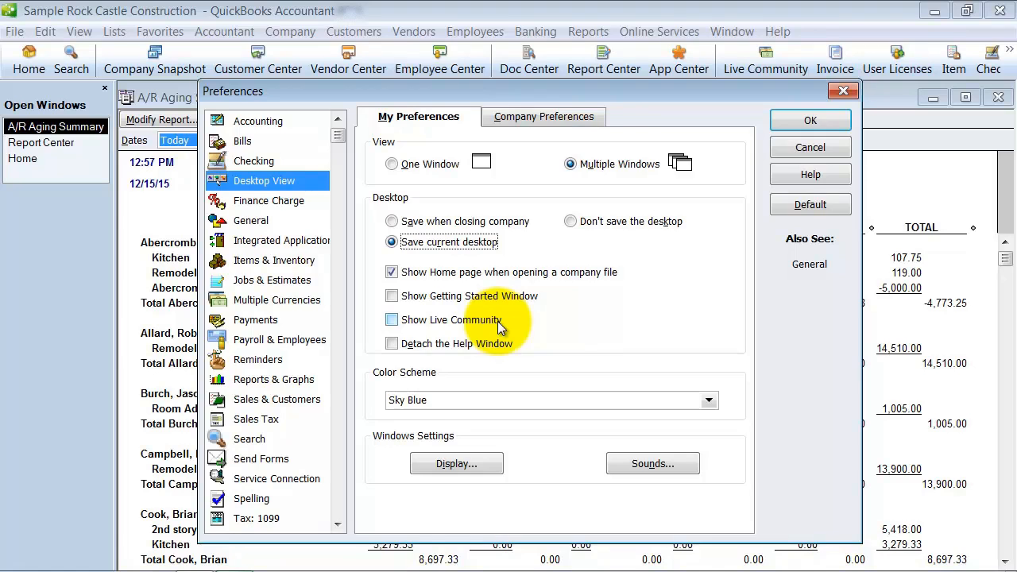
Step: Choose Sky Blue as the color scheme and save the Desktop View preference changes while switching to the Finance Charge preferences
{"action": "left_click", "coordinate": [706, 403]}
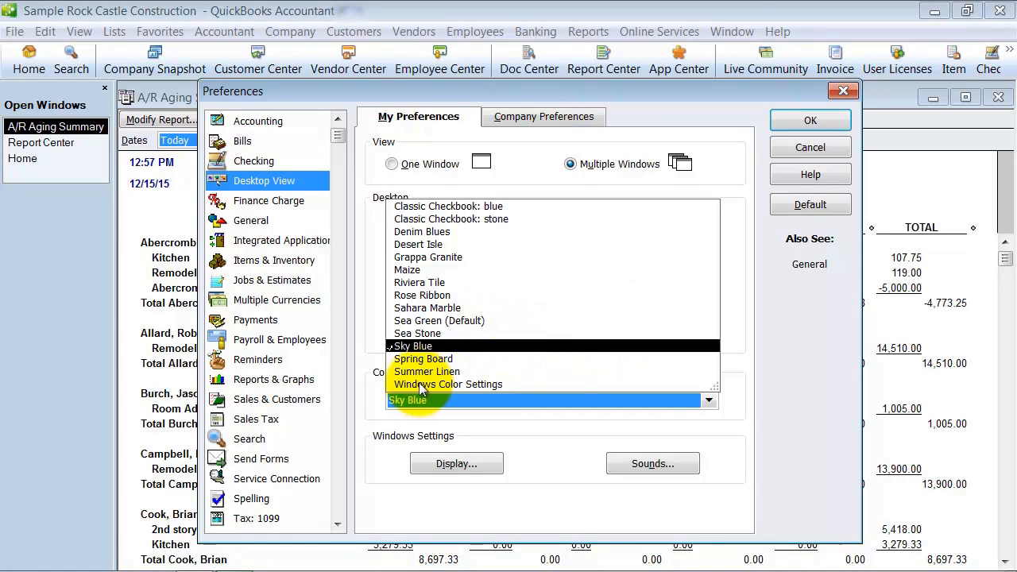
{"action": "left_click", "coordinate": [435, 345]}
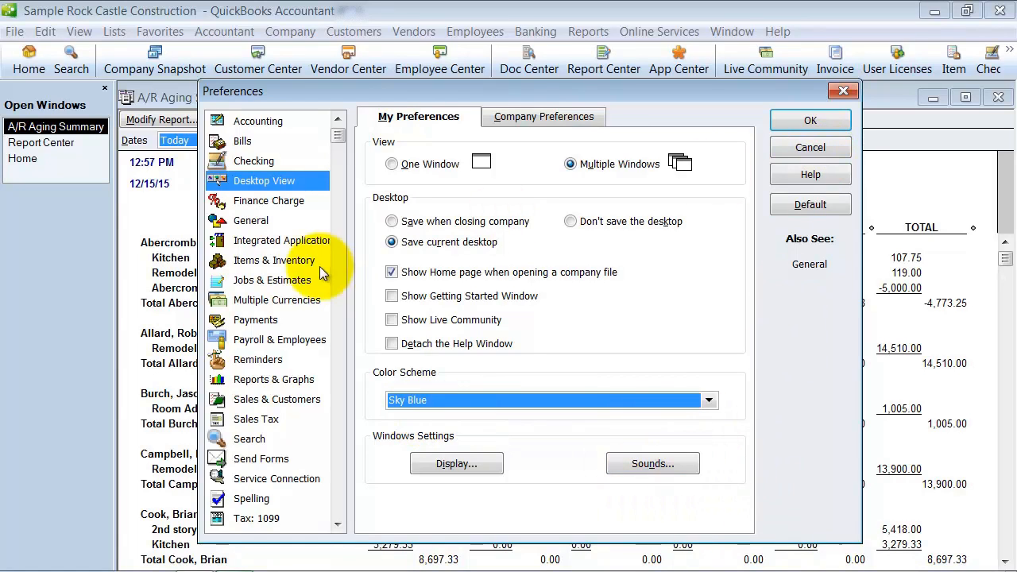
{"action": "left_click", "coordinate": [306, 201]}
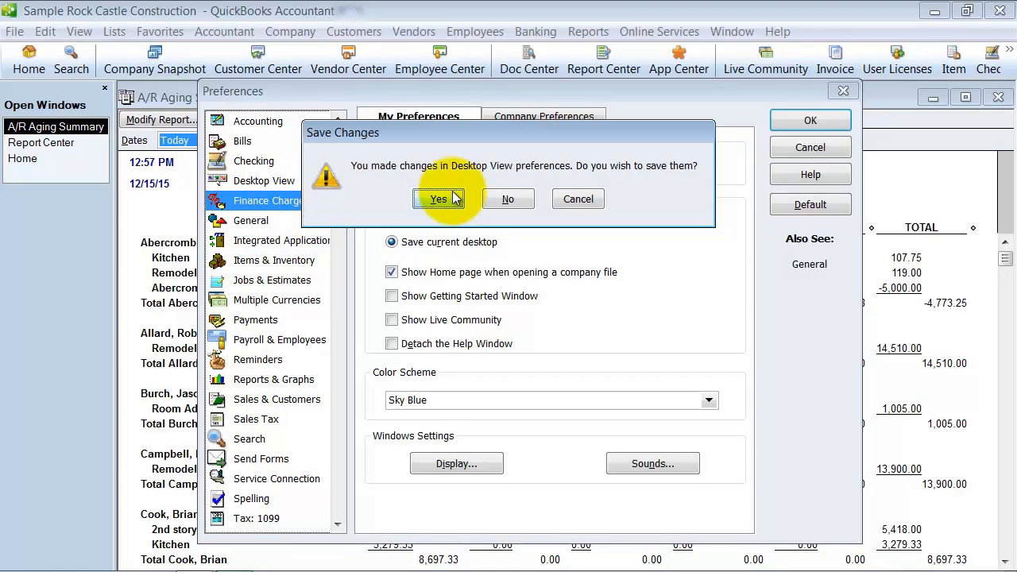
{"action": "left_click", "coordinate": [454, 198]}
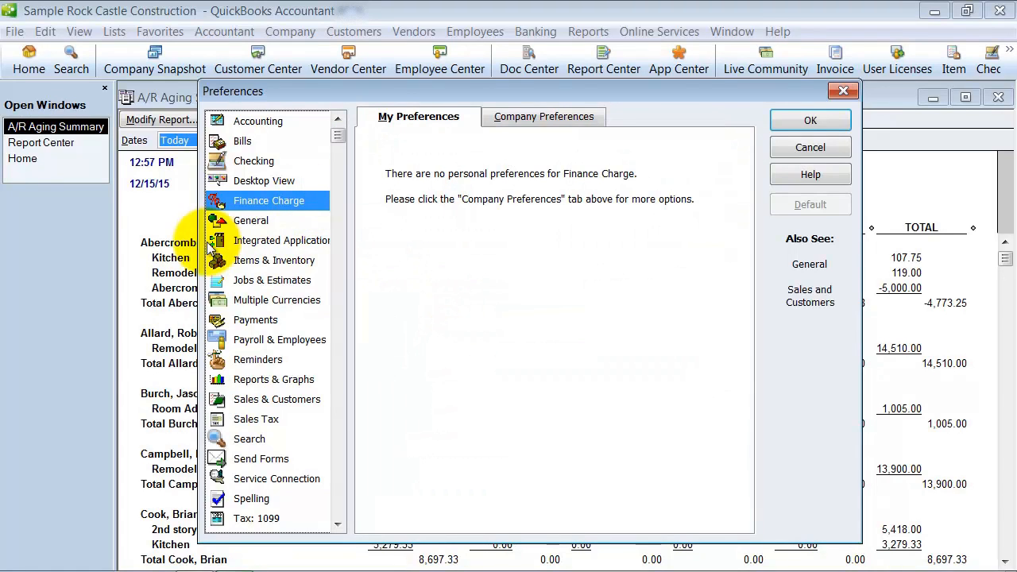
Step: Turn on automatic opening of drop-down lists when typing in the personal General preferences and save the setting
{"action": "left_click", "coordinate": [238, 222]}
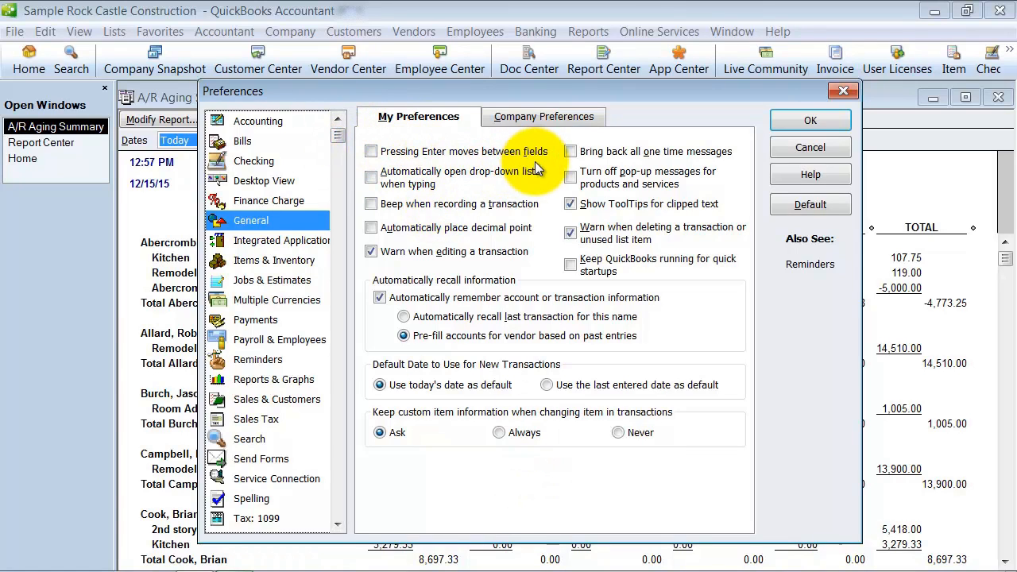
{"action": "key", "text": "Tab"}
{"action": "key", "text": "Tab"}
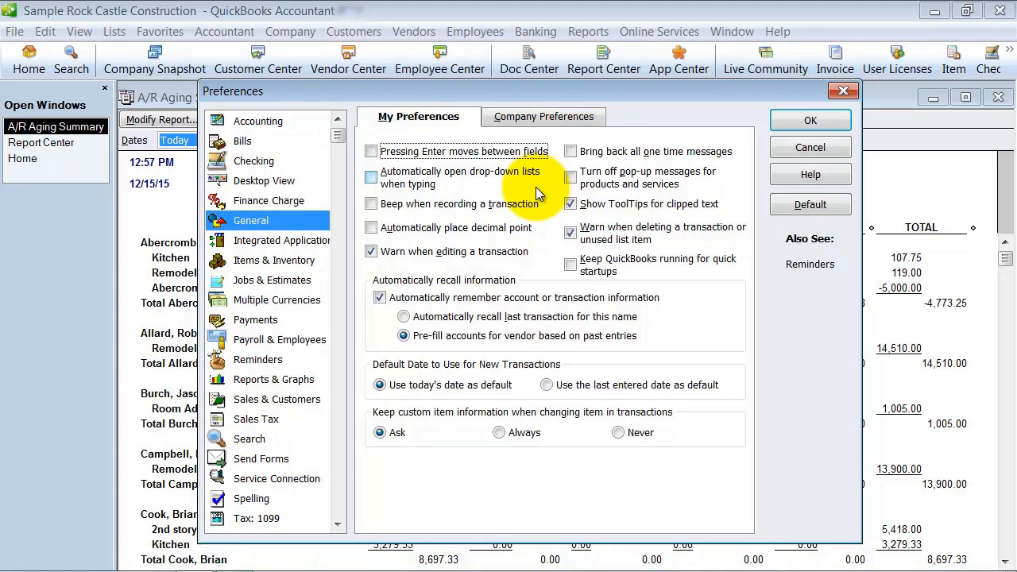
{"action": "key", "text": "Tab"}
{"action": "key", "text": "Tab"}
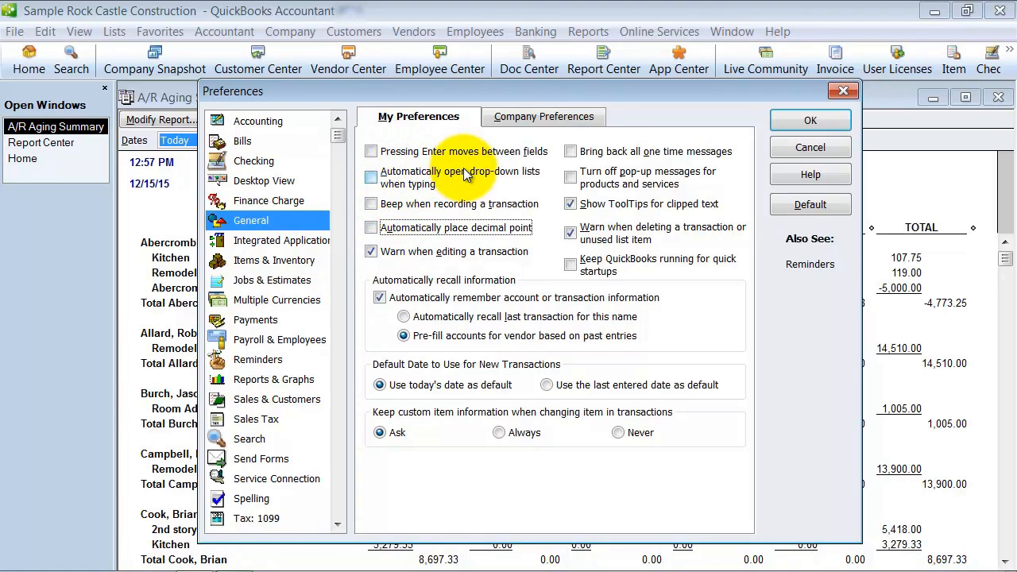
{"action": "left_click", "coordinate": [373, 175]}
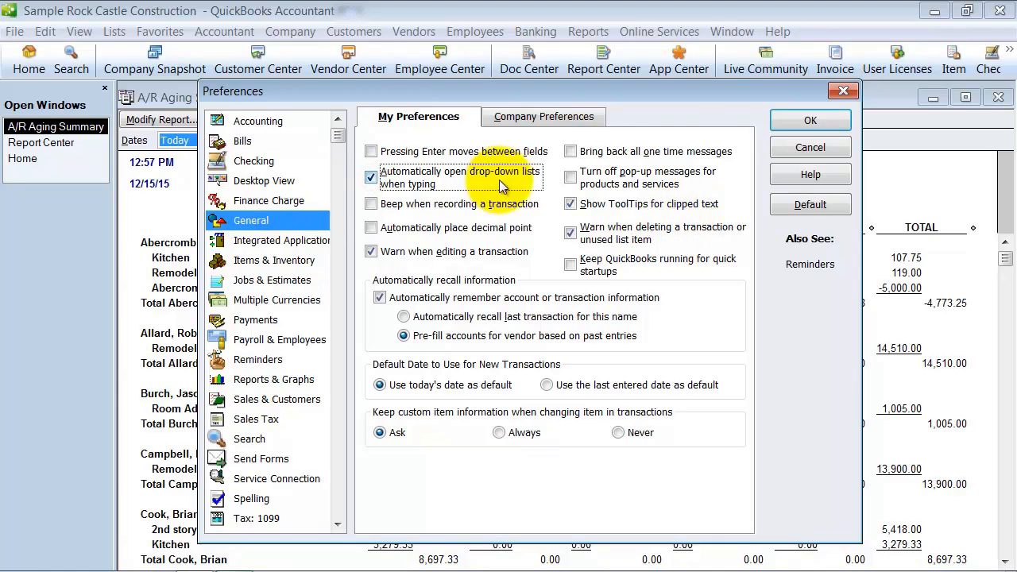
{"action": "left_click", "coordinate": [809, 120]}
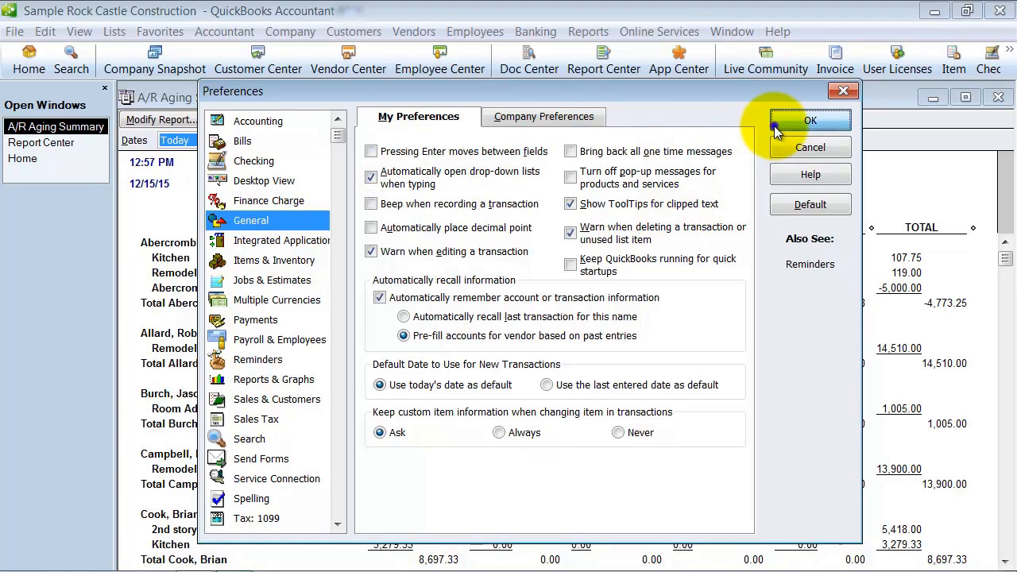
Step: Open a new vendor bill and look up vendors starting with A in the Vendor field
{"action": "left_click", "coordinate": [346, 62]}
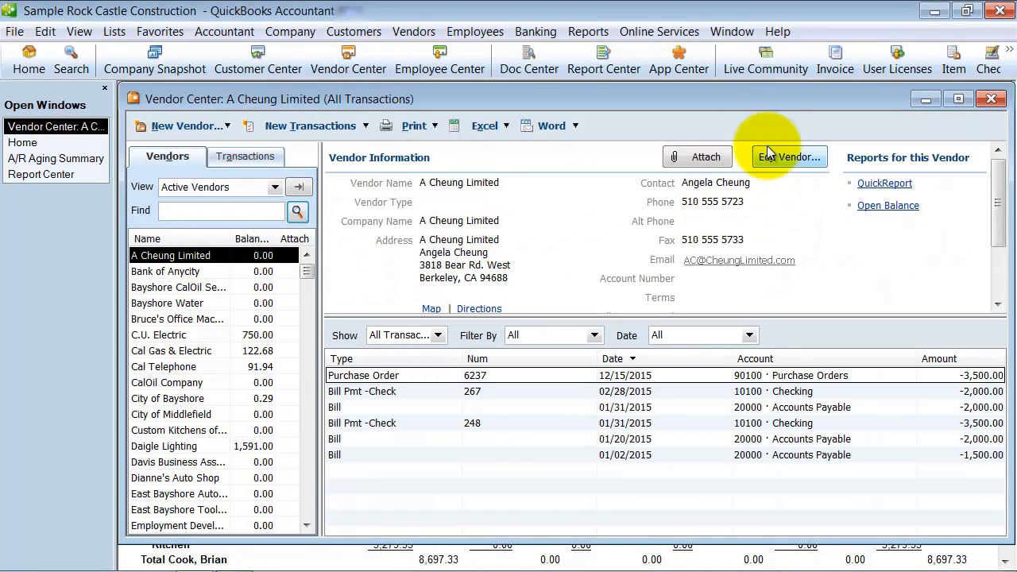
{"action": "left_click", "coordinate": [994, 98]}
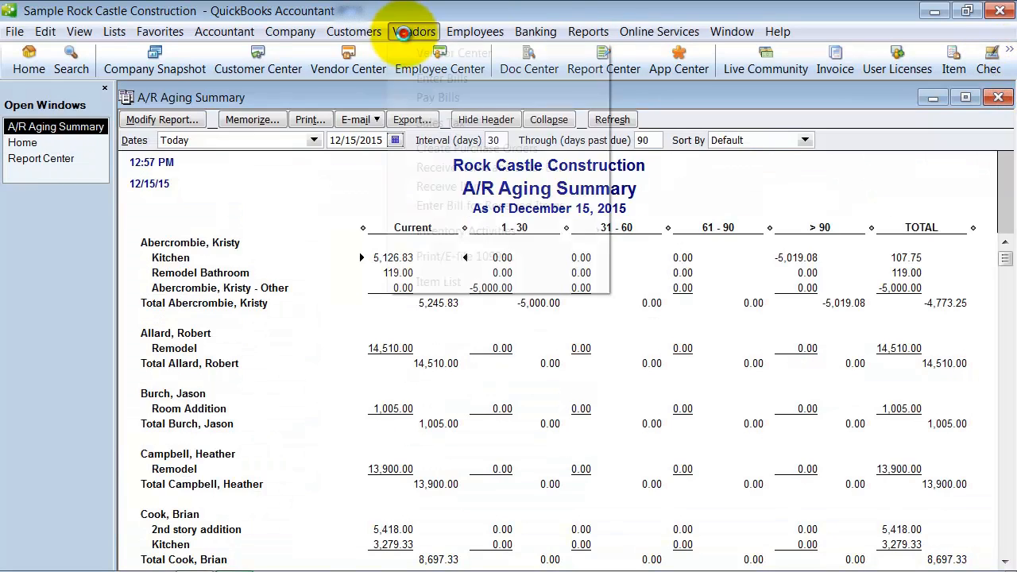
{"action": "left_click", "coordinate": [412, 31]}
{"action": "left_click", "coordinate": [431, 76]}
{"action": "left_click", "coordinate": [332, 210]}
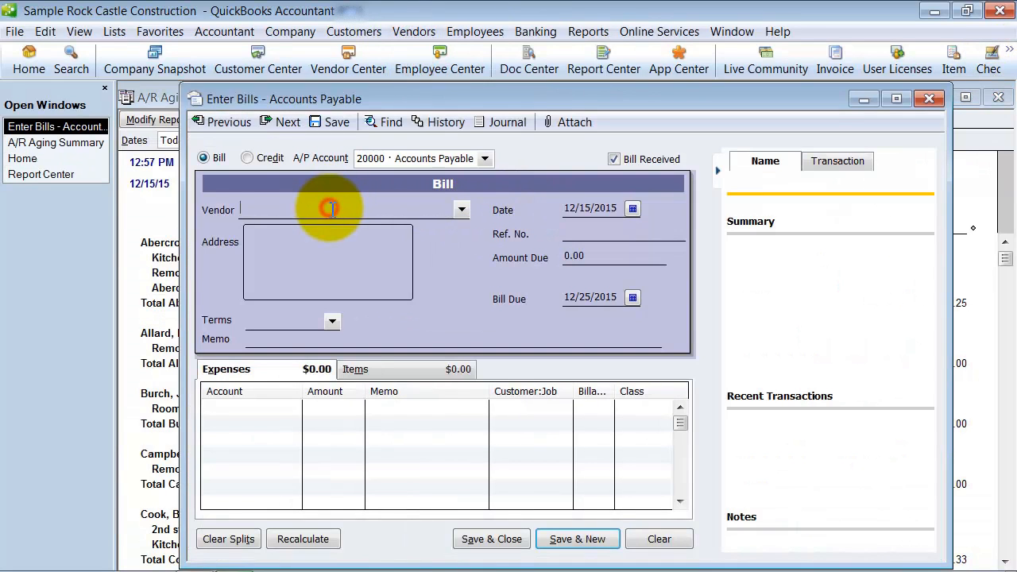
{"action": "type", "text": "A"}
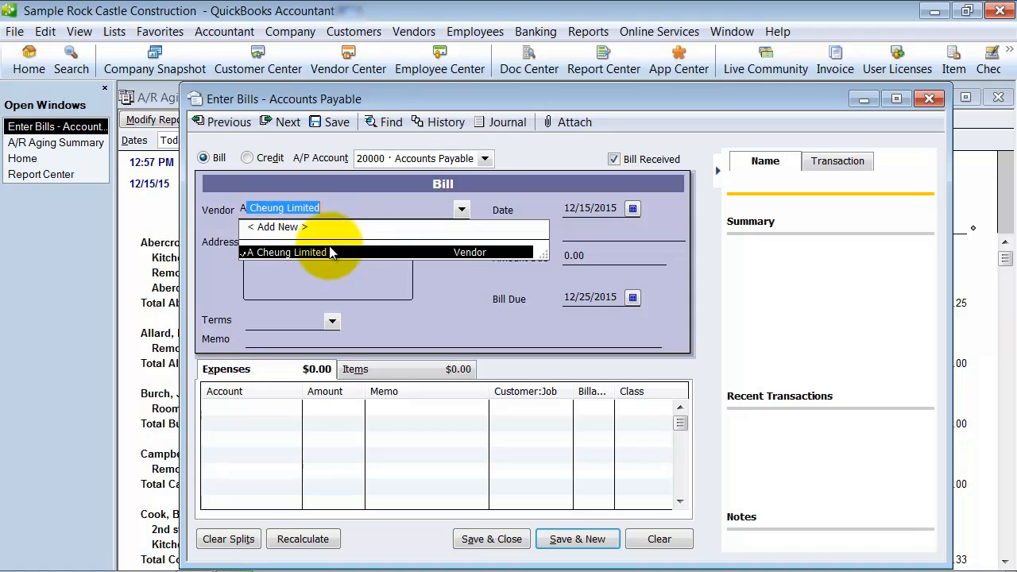
Step: Look up vendors starting with B, select Bayshore Water for the bill, and discard the bill without recording it
{"action": "key", "text": "BackSpace"}
{"action": "key", "text": "BackSpace"}
{"action": "type", "text": "B"}
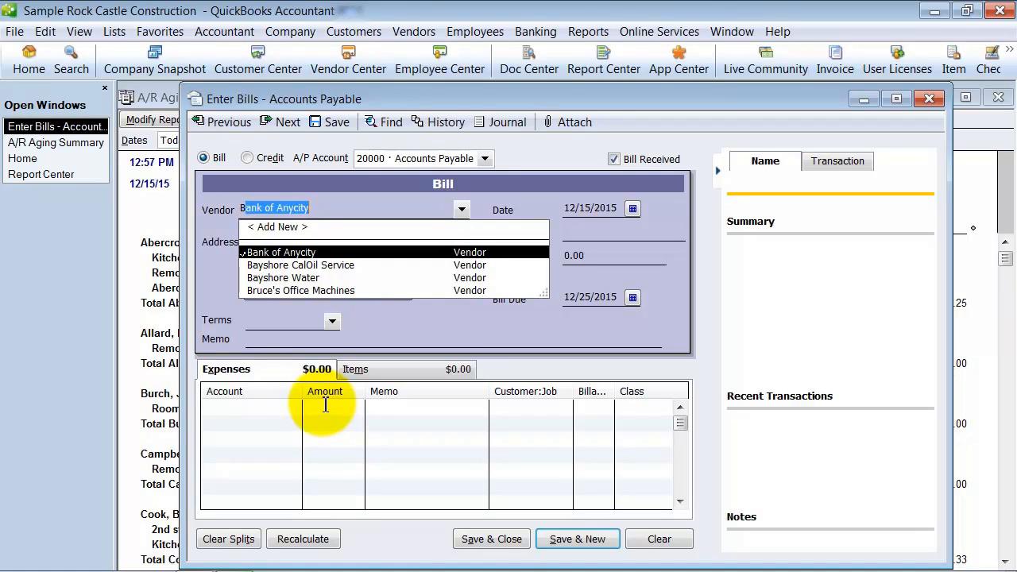
{"action": "key", "text": "BackSpace"}
{"action": "key", "text": "BackSpace"}
{"action": "type", "text": "Bayshore CalOil Service"}
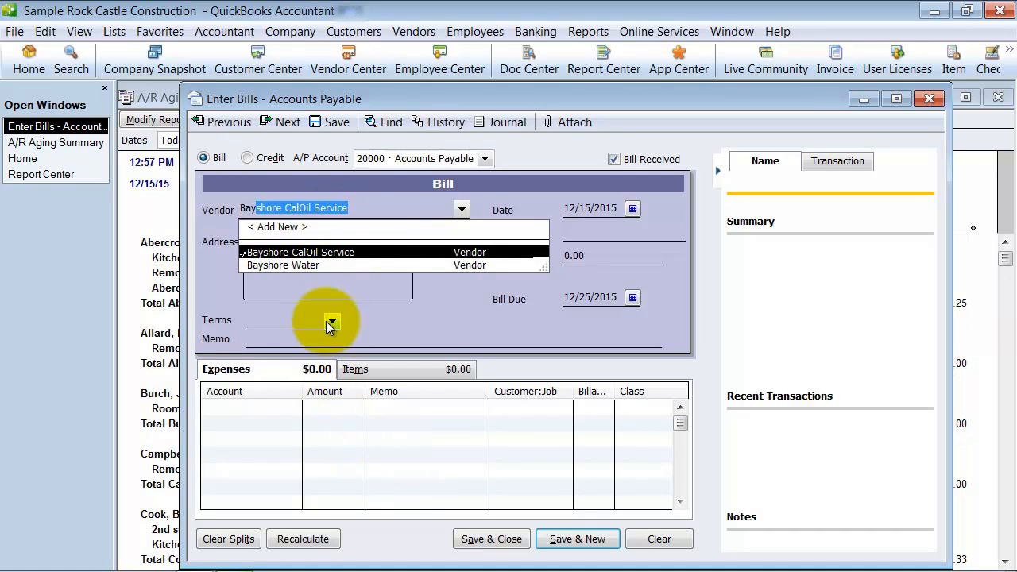
{"action": "left_click", "coordinate": [273, 267]}
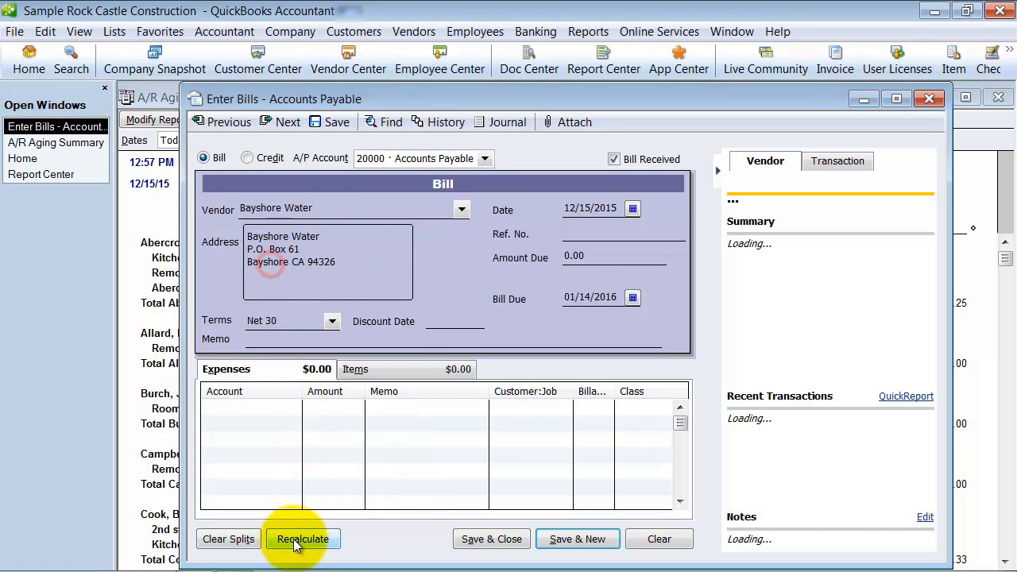
{"action": "left_click", "coordinate": [927, 99]}
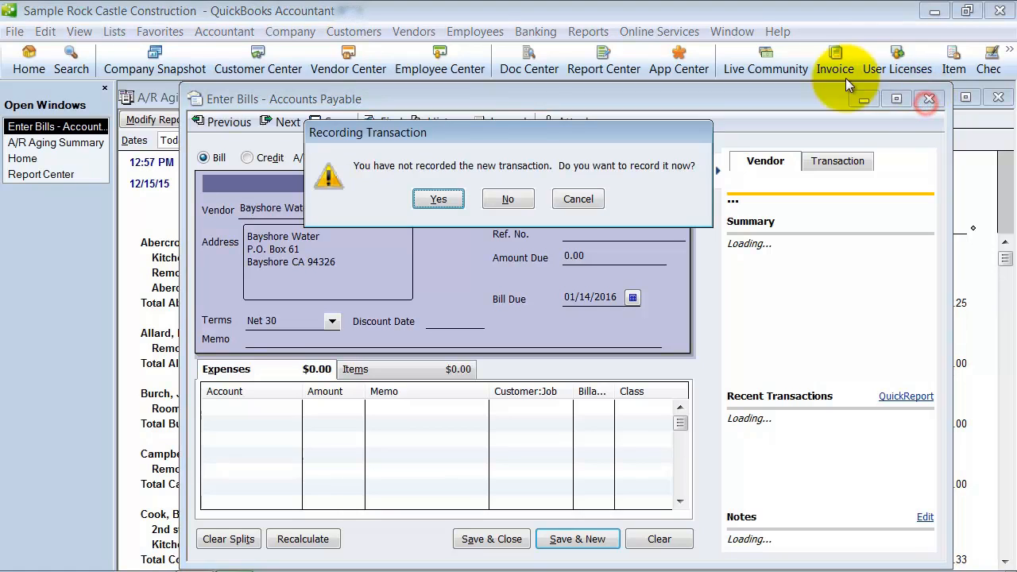
{"action": "left_click", "coordinate": [504, 199]}
Step: Turn on automatic decimal point placement in the personal General preferences and save the setting
{"action": "left_click", "coordinate": [45, 31]}
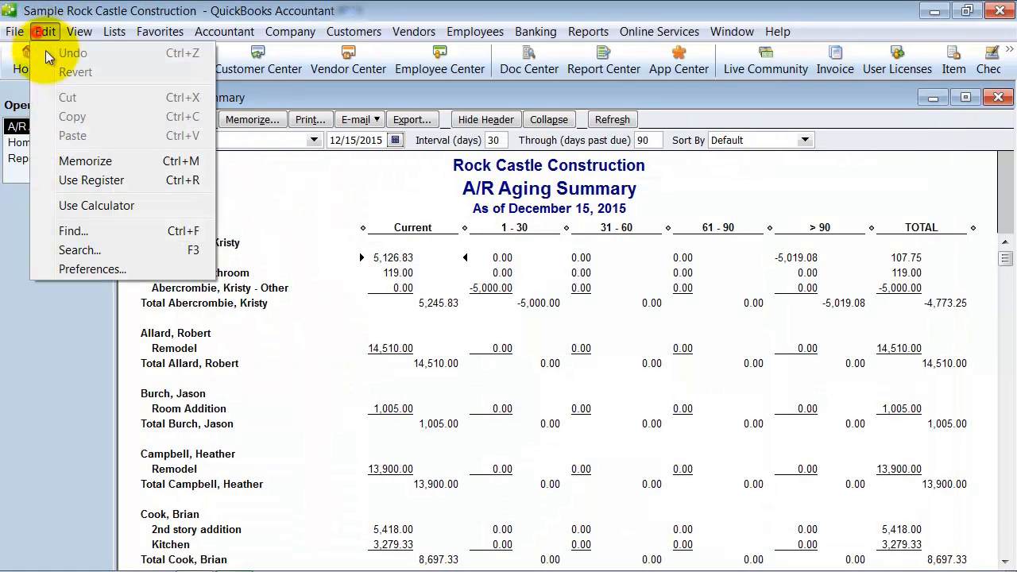
{"action": "left_click", "coordinate": [113, 271]}
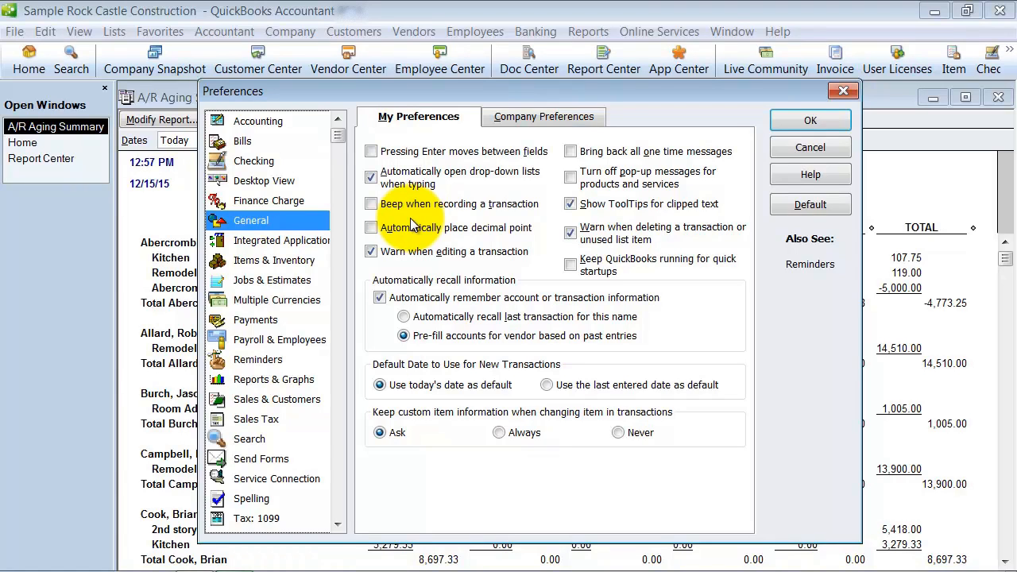
{"action": "left_click", "coordinate": [371, 228]}
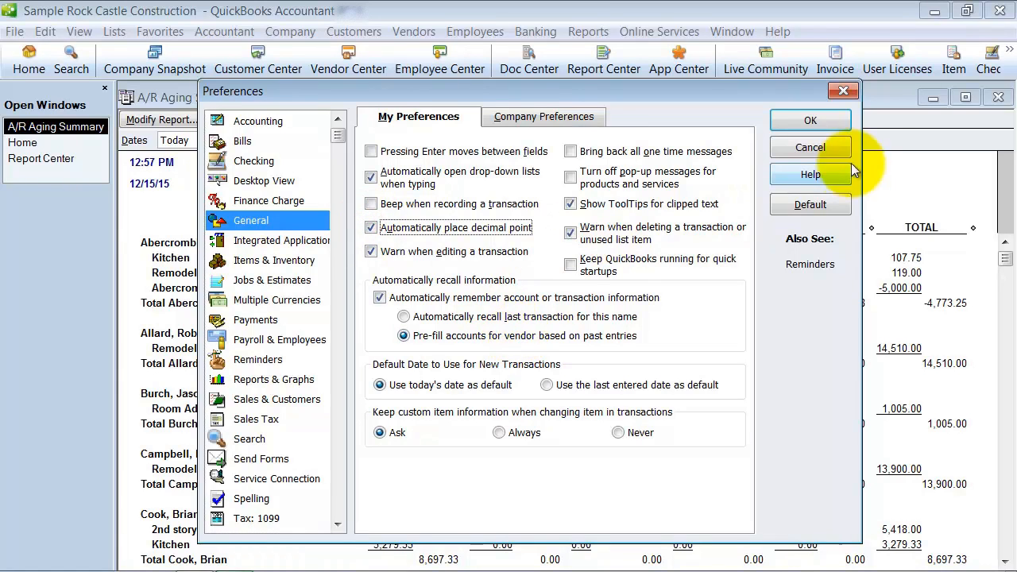
{"action": "left_click", "coordinate": [810, 120]}
Step: Close the A/R Aging Summary report and the Report Center, and open a new vendor bill
{"action": "left_click", "coordinate": [999, 96]}
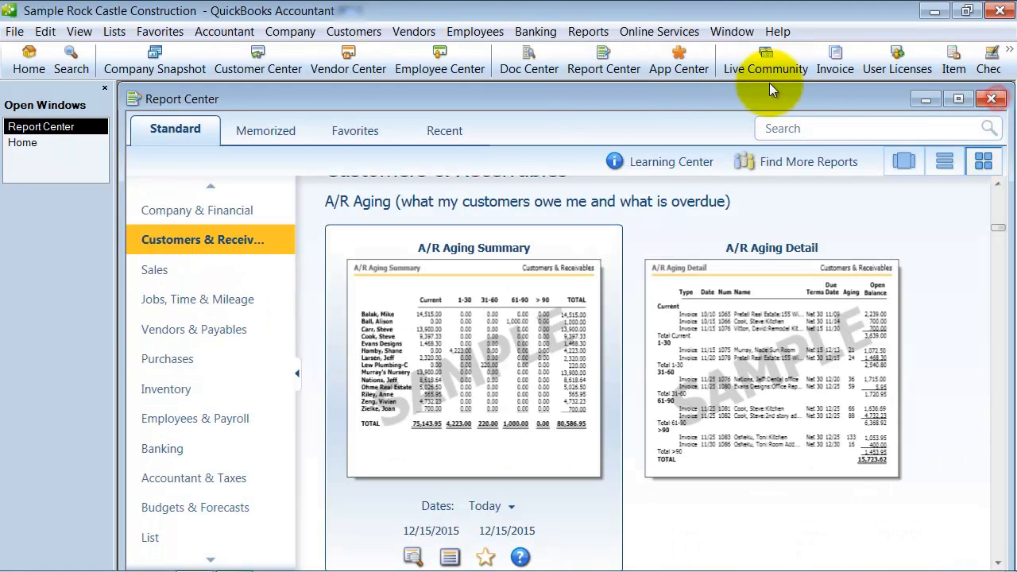
{"action": "left_click", "coordinate": [993, 96]}
{"action": "left_click", "coordinate": [409, 31]}
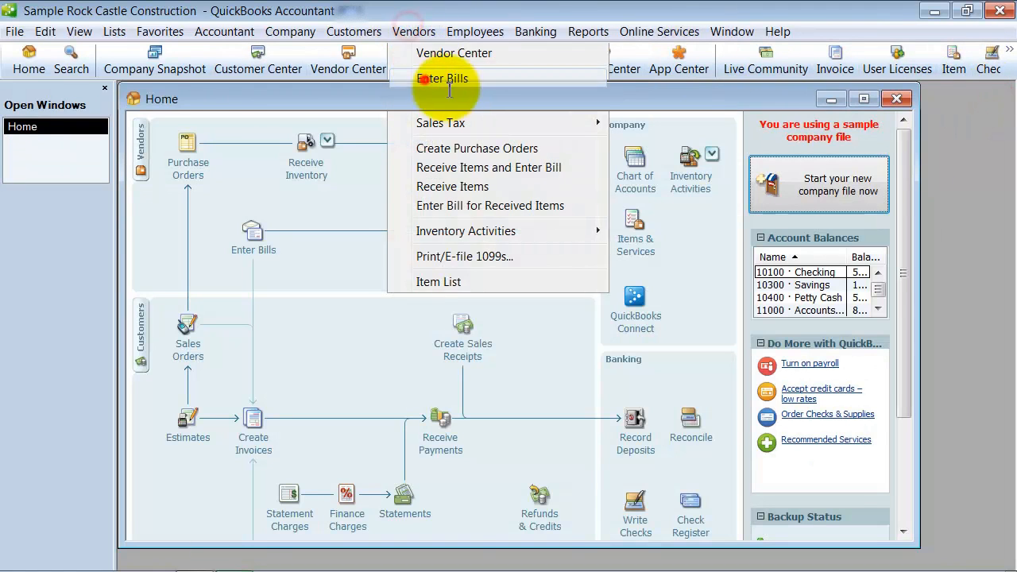
{"action": "left_click", "coordinate": [436, 77]}
Step: Enter an expense amount of 5.00 on the bill's first line and discard the bill without recording it
{"action": "left_click", "coordinate": [321, 406]}
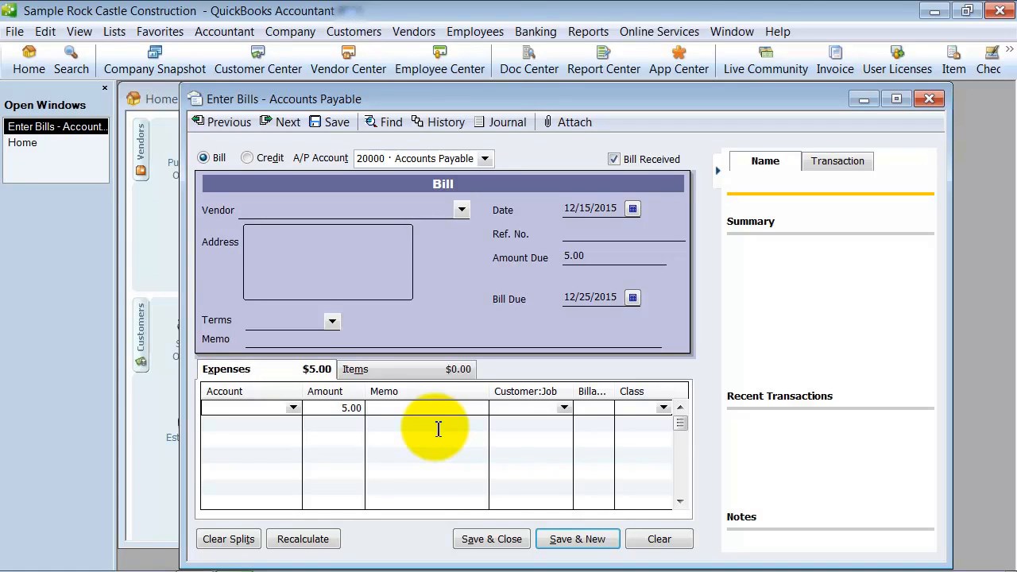
{"action": "left_click", "coordinate": [929, 99]}
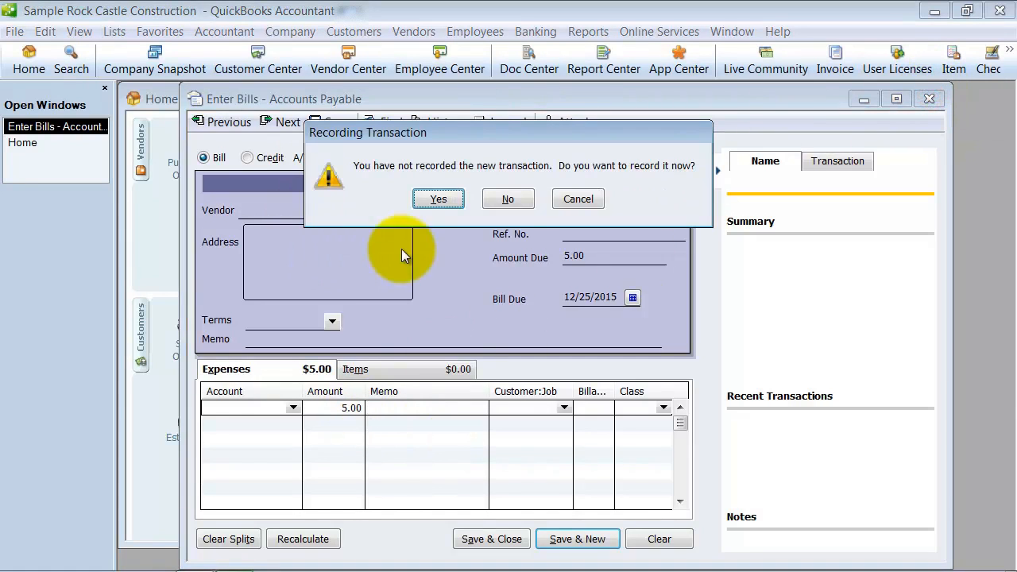
{"action": "left_click", "coordinate": [508, 199]}
Step: Turn off automatic decimal point placement in the personal General preferences and save the setting
{"action": "left_click", "coordinate": [44, 31]}
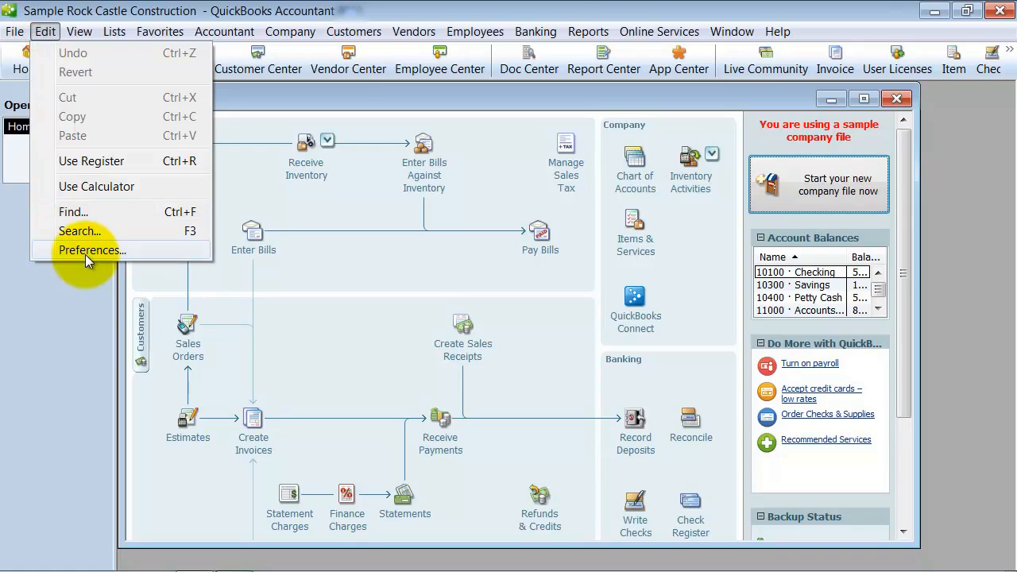
{"action": "left_click", "coordinate": [85, 254]}
{"action": "left_click", "coordinate": [370, 225]}
{"action": "left_click", "coordinate": [806, 119]}
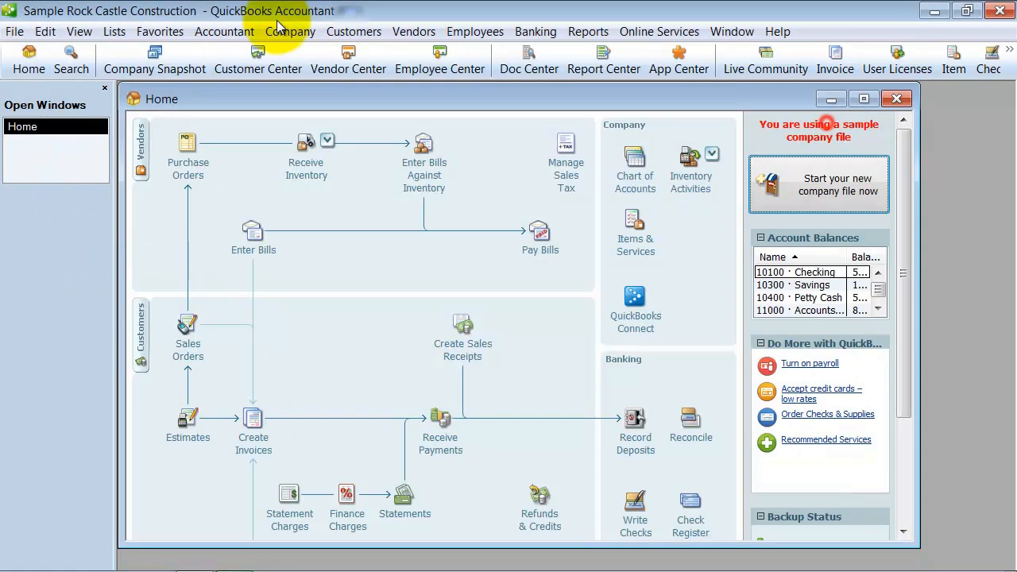
Step: Enter an expense amount of 500.00 on a new vendor bill and discard the bill without recording it
{"action": "left_click", "coordinate": [414, 31]}
{"action": "left_click", "coordinate": [436, 80]}
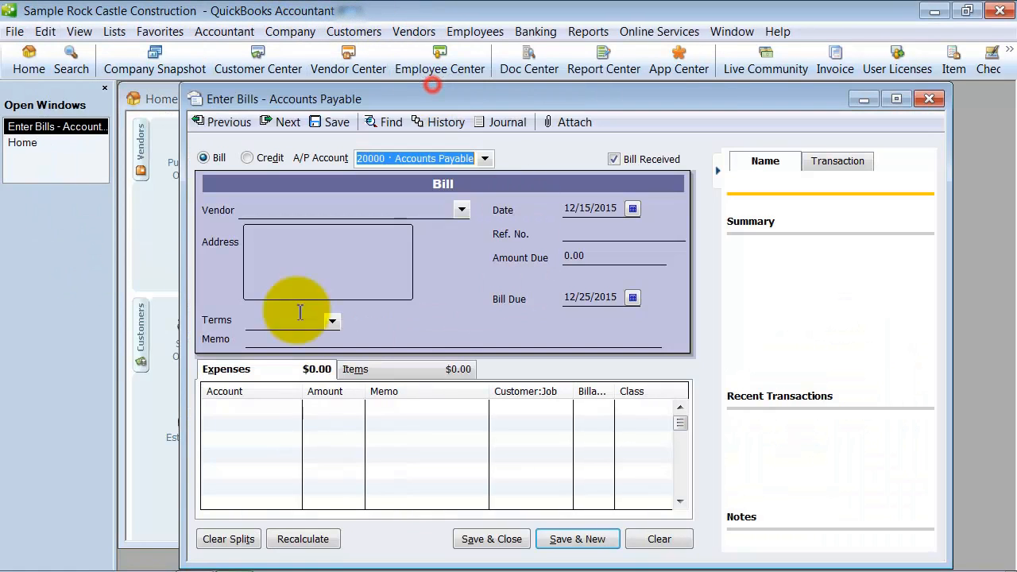
{"action": "left_click", "coordinate": [328, 408]}
{"action": "type", "text": "50000"}
{"action": "key", "text": "Tab"}
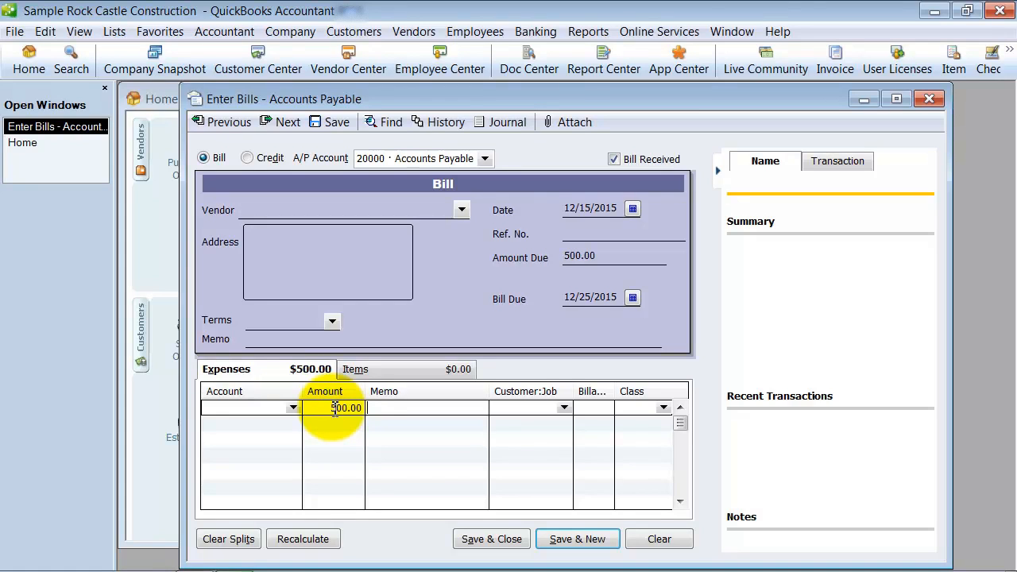
{"action": "left_click", "coordinate": [929, 99]}
{"action": "left_click", "coordinate": [513, 200]}
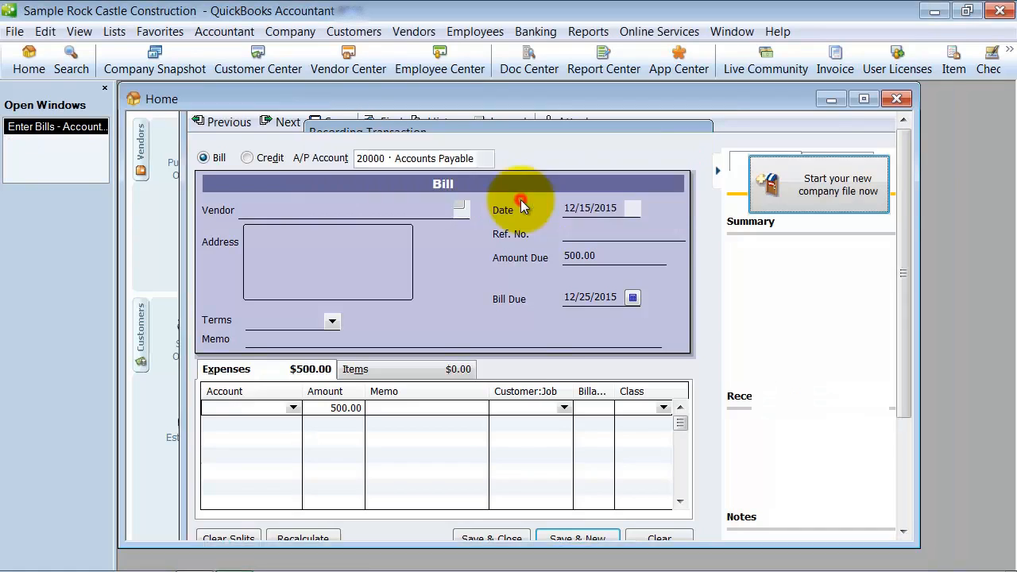
Step: Turn off pop-up messages for products and services and ToolTips for clipped text in the personal General preferences, and save
{"action": "left_click", "coordinate": [46, 31]}
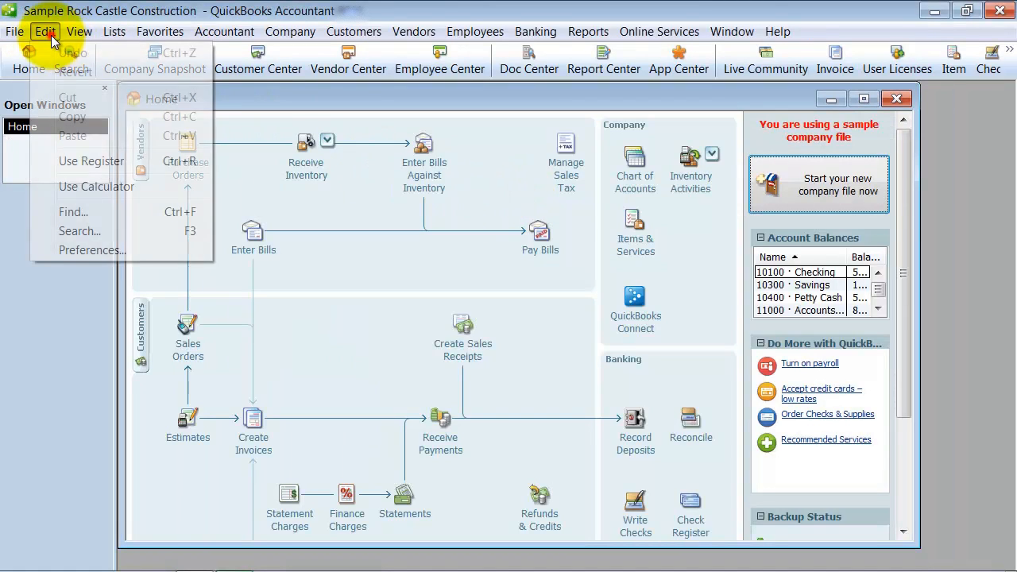
{"action": "left_click", "coordinate": [104, 251]}
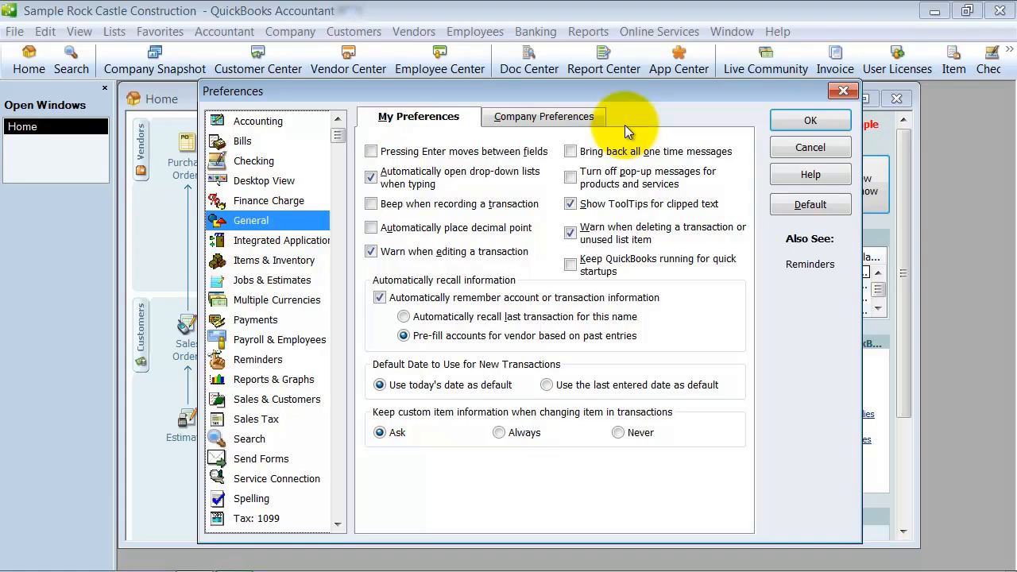
{"action": "left_click", "coordinate": [575, 182]}
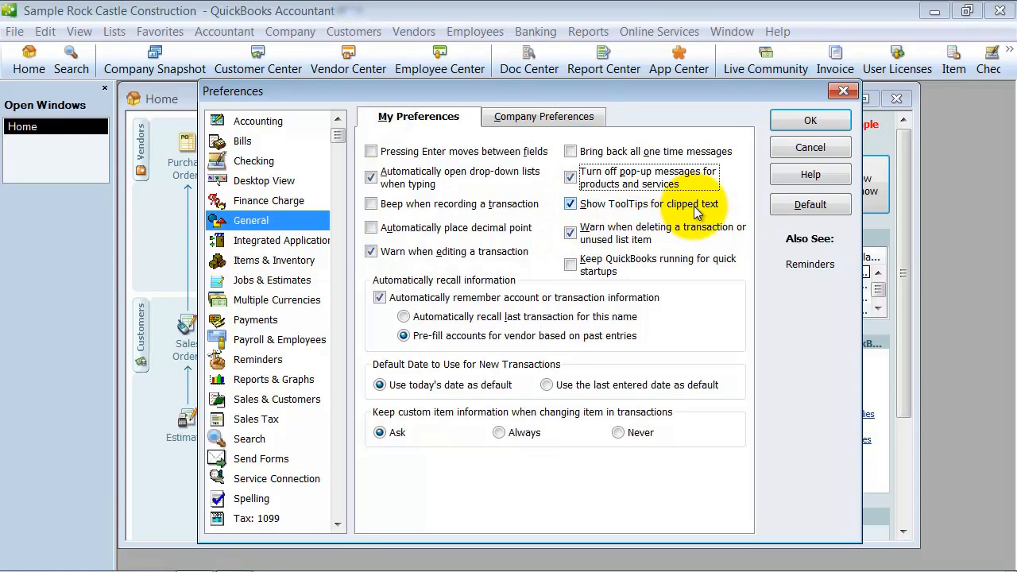
{"action": "left_click", "coordinate": [567, 205]}
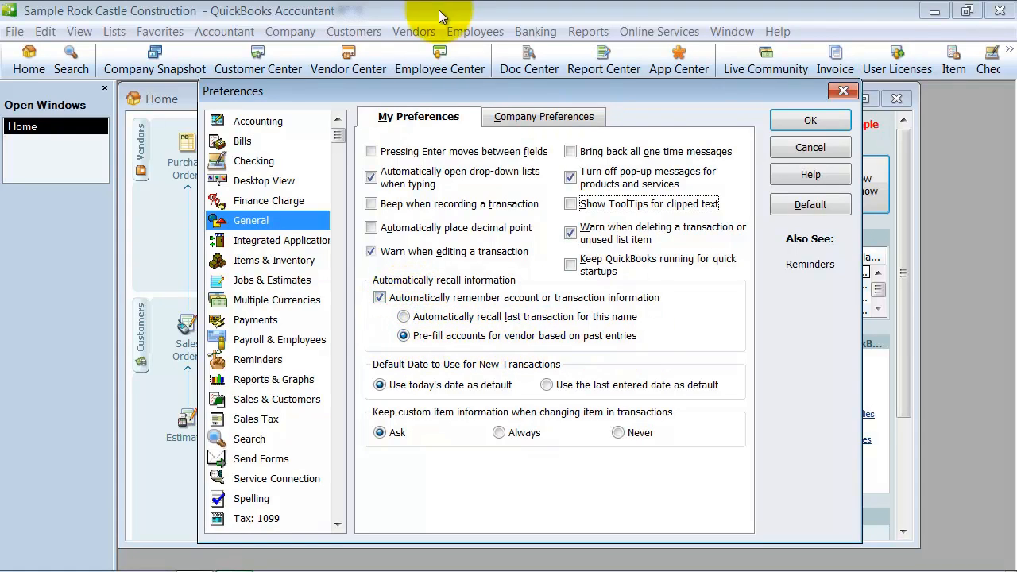
{"action": "left_click", "coordinate": [809, 123]}
Step: Open the Vendor Center to examine the vendor list's clipped names
{"action": "left_click", "coordinate": [415, 32]}
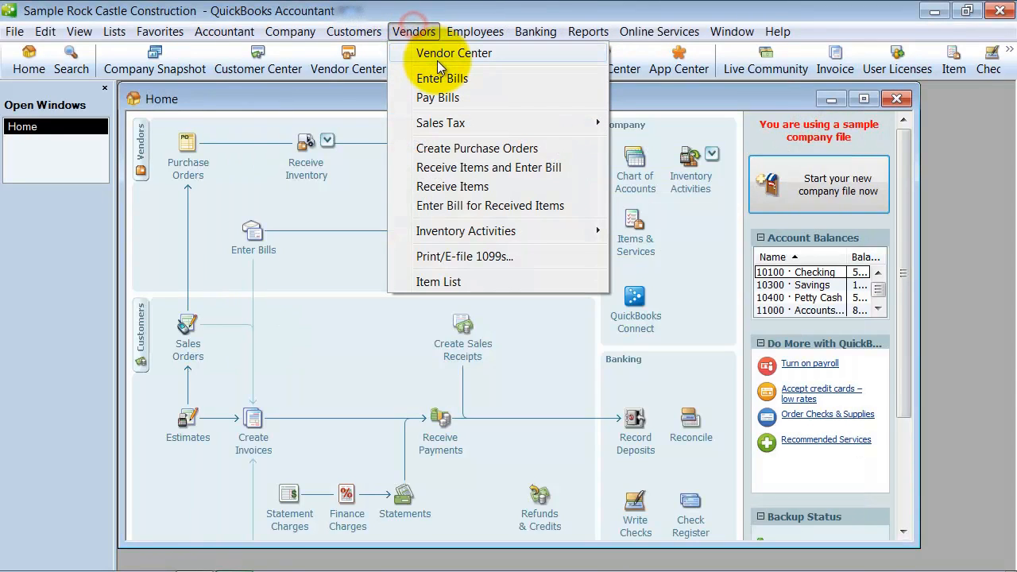
{"action": "left_click", "coordinate": [436, 57]}
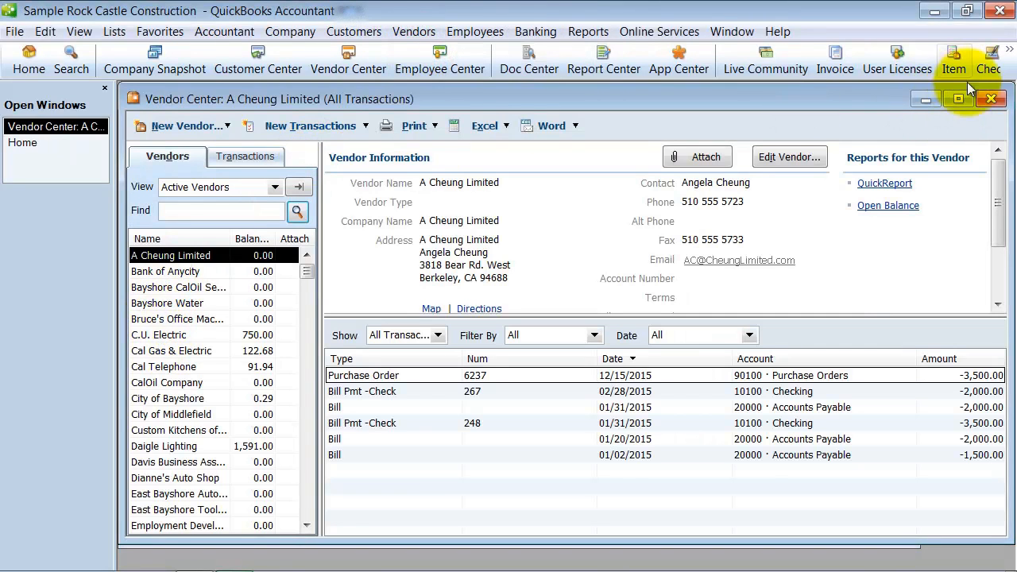
Step: Close the Vendor Center and view the Floor Plans item from the Item List, leaving it without changes
{"action": "left_click", "coordinate": [991, 99]}
{"action": "left_click", "coordinate": [111, 31]}
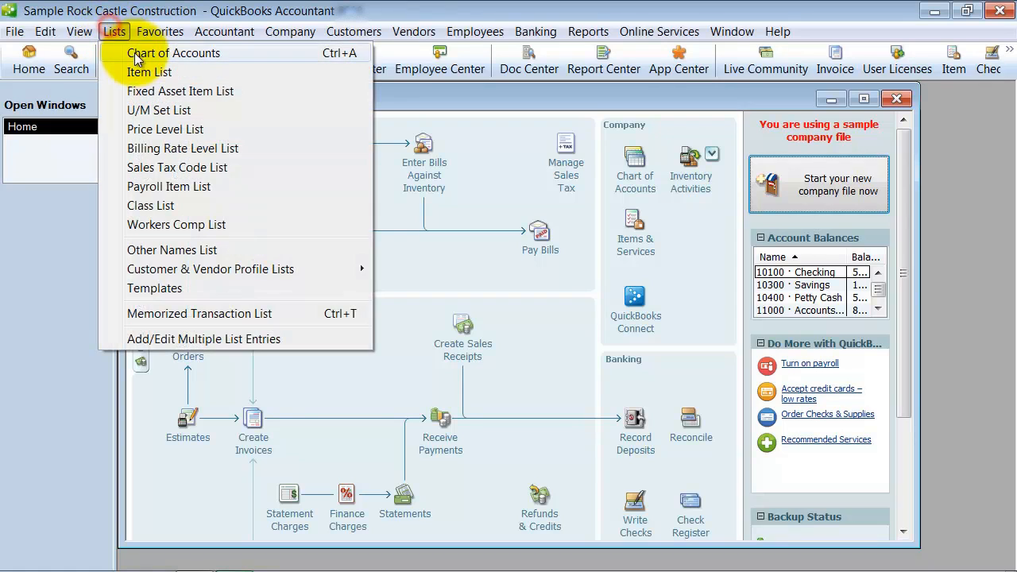
{"action": "left_click", "coordinate": [126, 69]}
{"action": "double_click", "coordinate": [287, 326]}
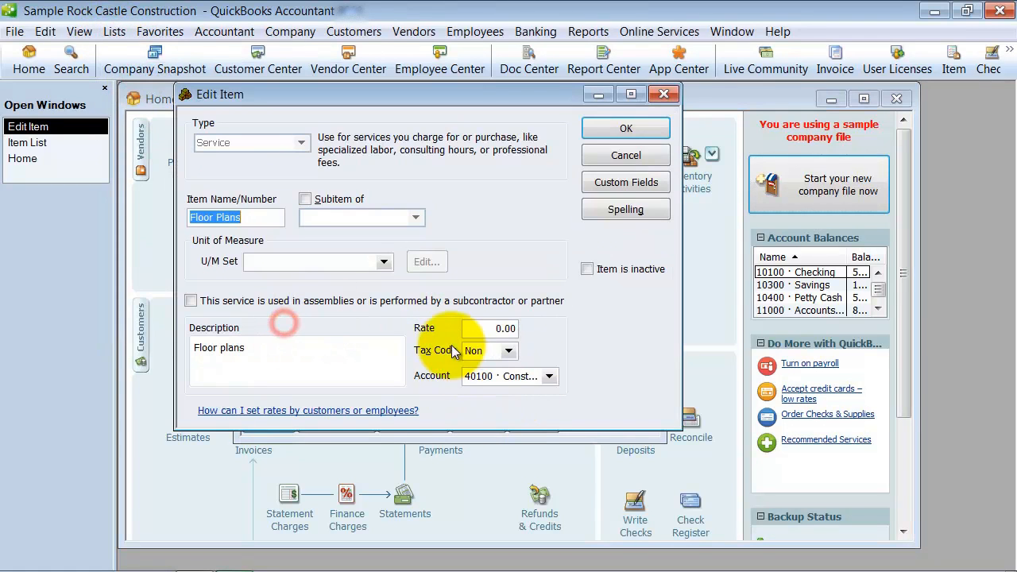
{"action": "left_click", "coordinate": [631, 156]}
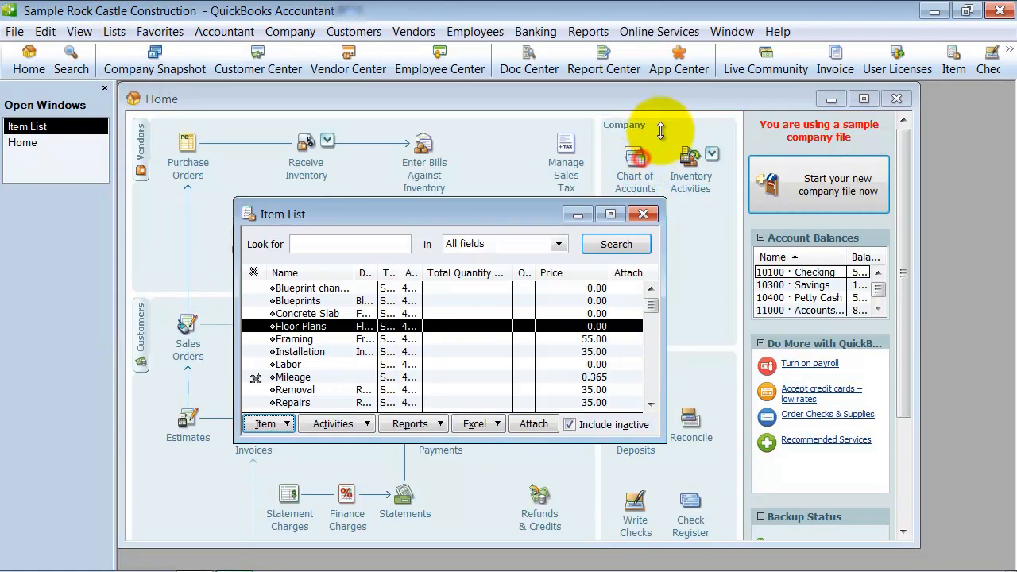
Step: Maximize the Item List, view the Hardware item's details, and close the list
{"action": "scroll", "coordinate": [342, 437], "scroll_direction": "down", "scroll_amount": 1}
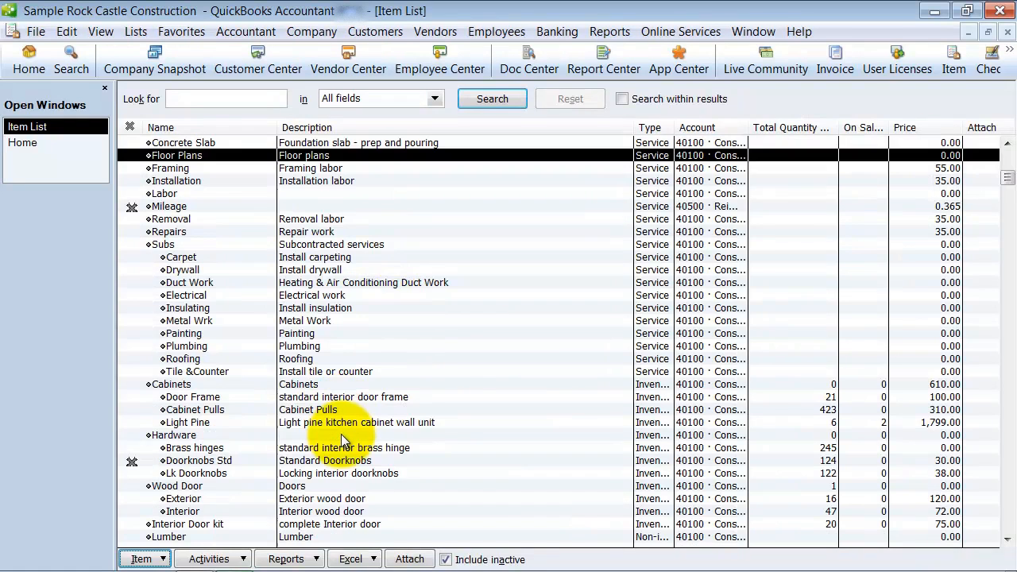
{"action": "double_click", "coordinate": [342, 436]}
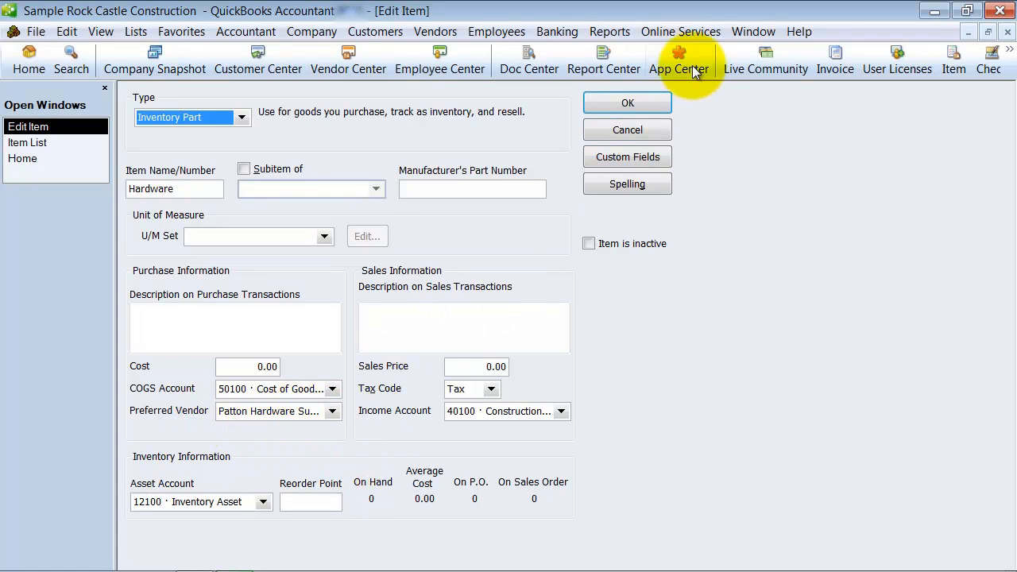
{"action": "left_click", "coordinate": [627, 104]}
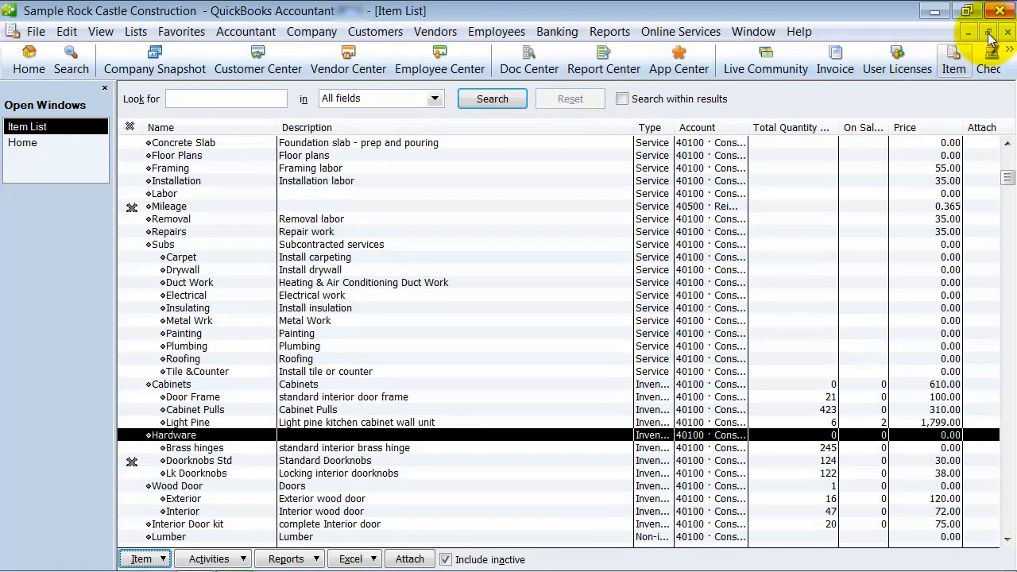
{"action": "key", "text": "Escape"}
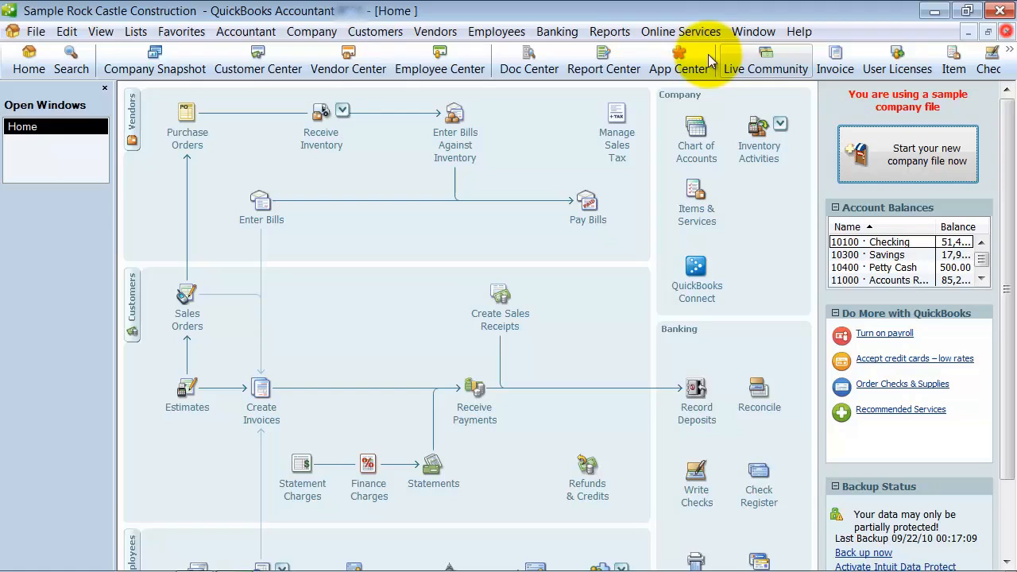
Step: In the personal General preferences, choose recalling the last transaction for a name and the last entered date as default, and save
{"action": "left_click", "coordinate": [66, 35]}
{"action": "left_click", "coordinate": [89, 253]}
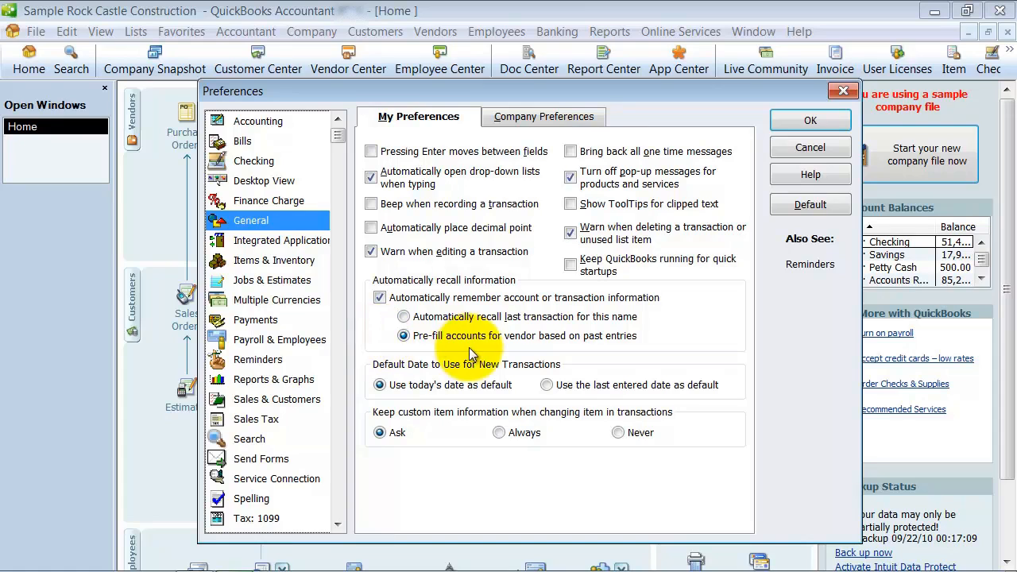
{"action": "left_click", "coordinate": [403, 316]}
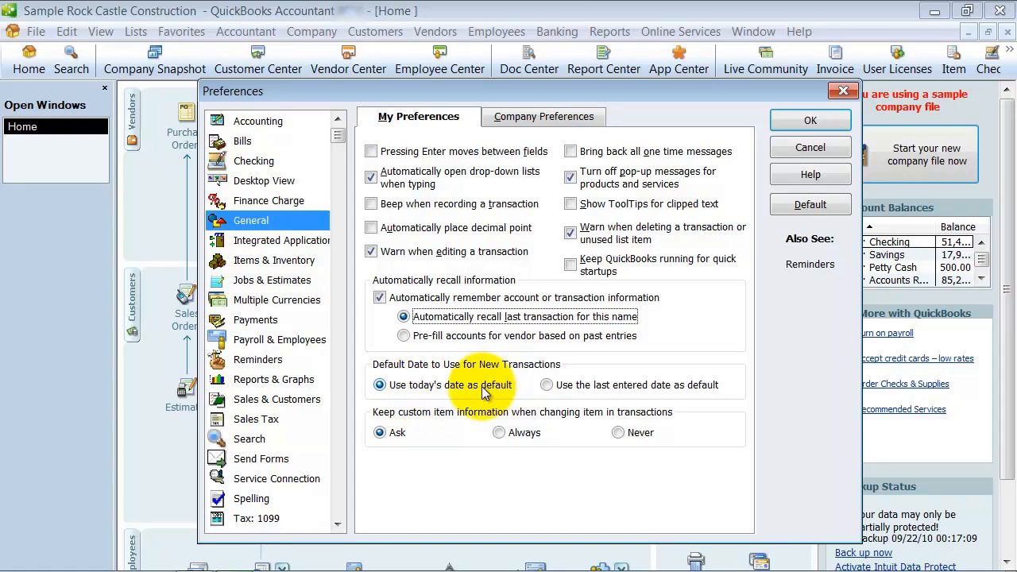
{"action": "left_click", "coordinate": [548, 386]}
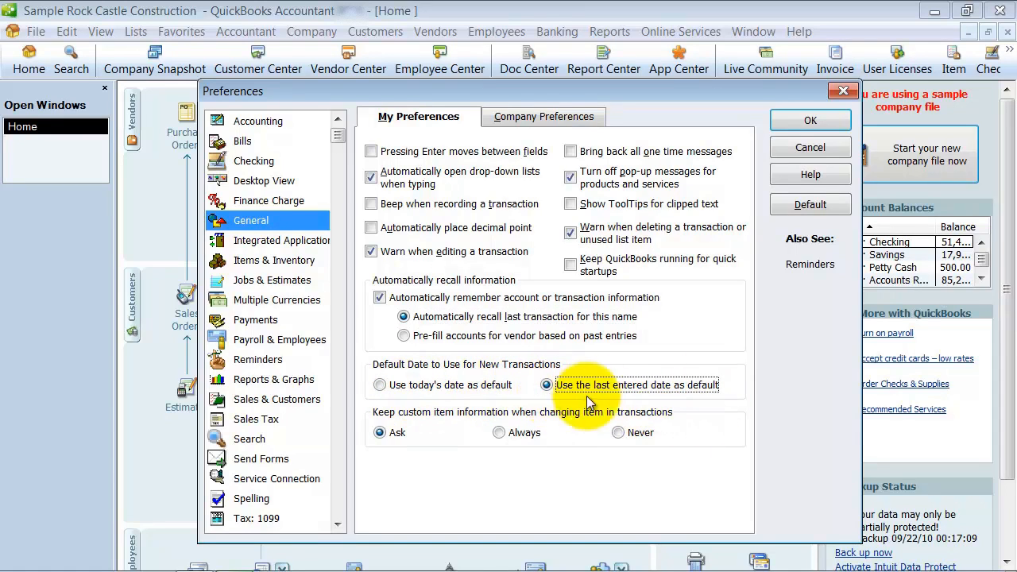
{"action": "left_click", "coordinate": [717, 384]}
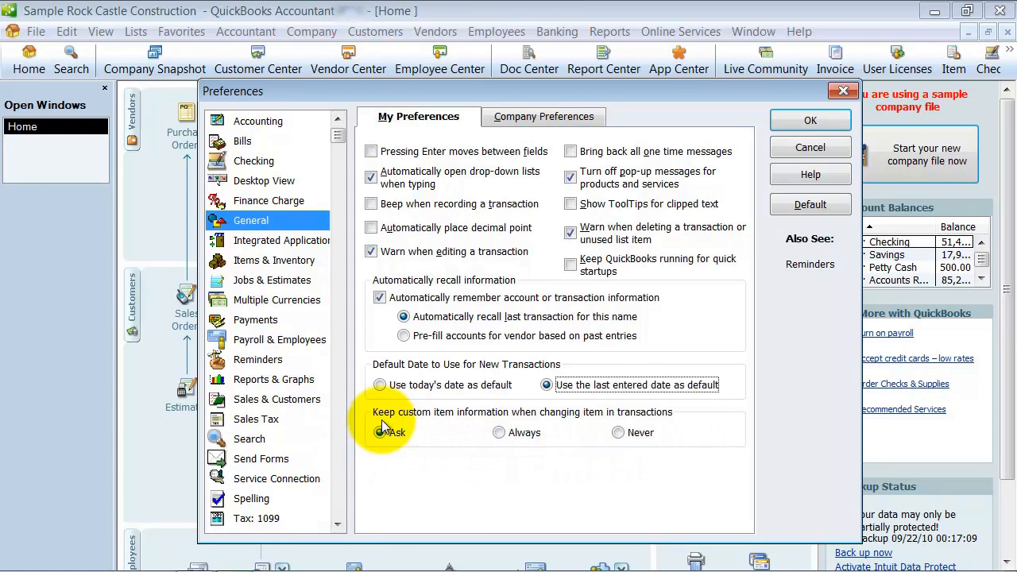
{"action": "left_click", "coordinate": [282, 241]}
{"action": "left_click", "coordinate": [416, 202]}
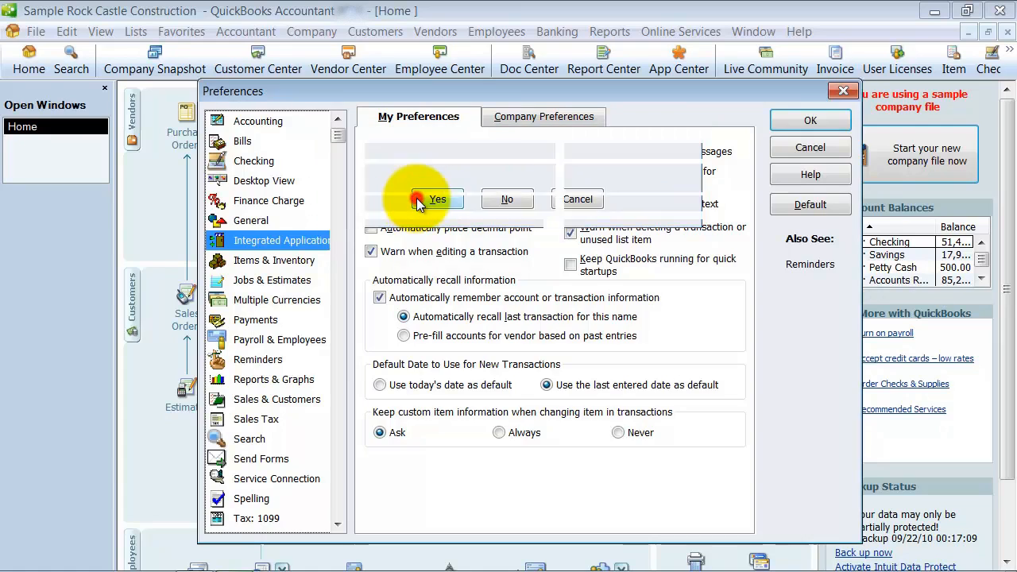
Step: Review the personal preferences from Items & Inventory through Reports & Graphs and close the preferences
{"action": "left_click", "coordinate": [287, 262]}
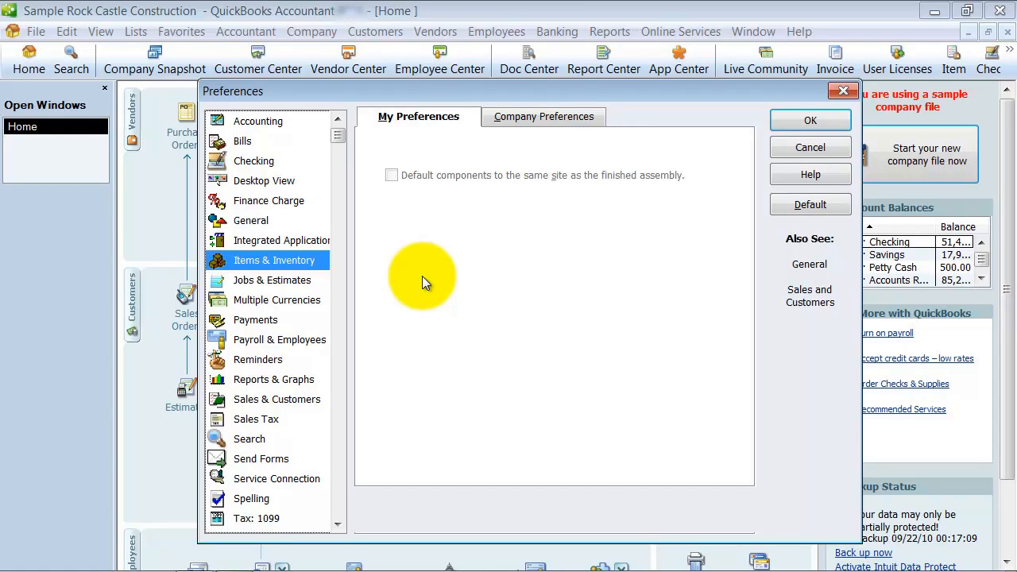
{"action": "left_click", "coordinate": [282, 280]}
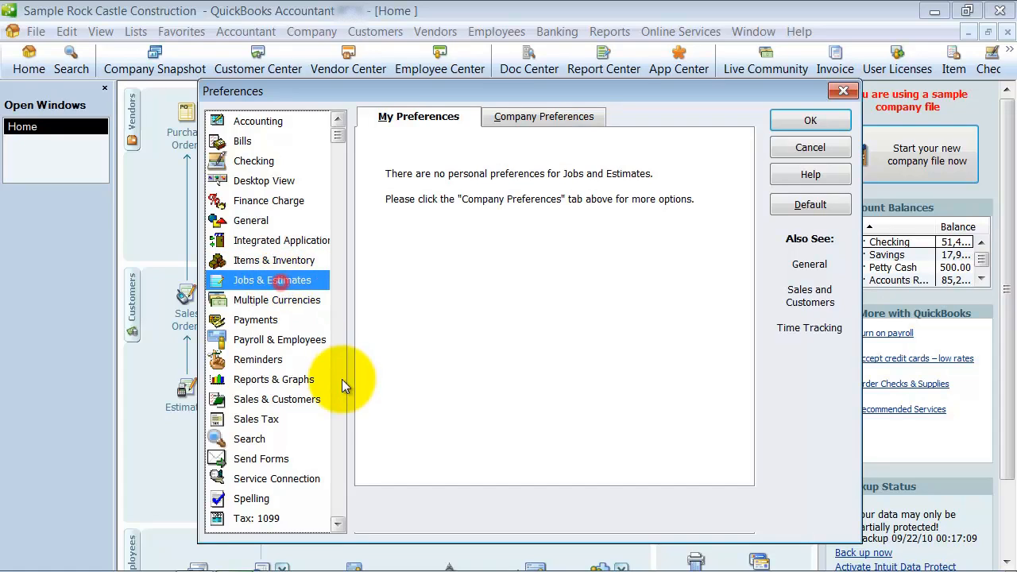
{"action": "left_click", "coordinate": [262, 300]}
{"action": "left_click", "coordinate": [246, 320]}
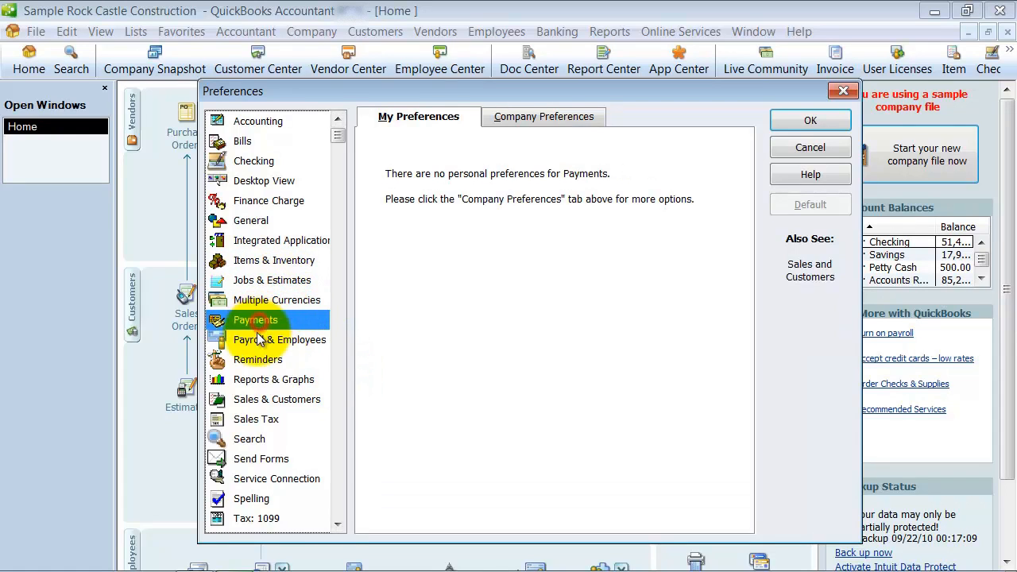
{"action": "left_click", "coordinate": [253, 341]}
{"action": "left_click", "coordinate": [251, 359]}
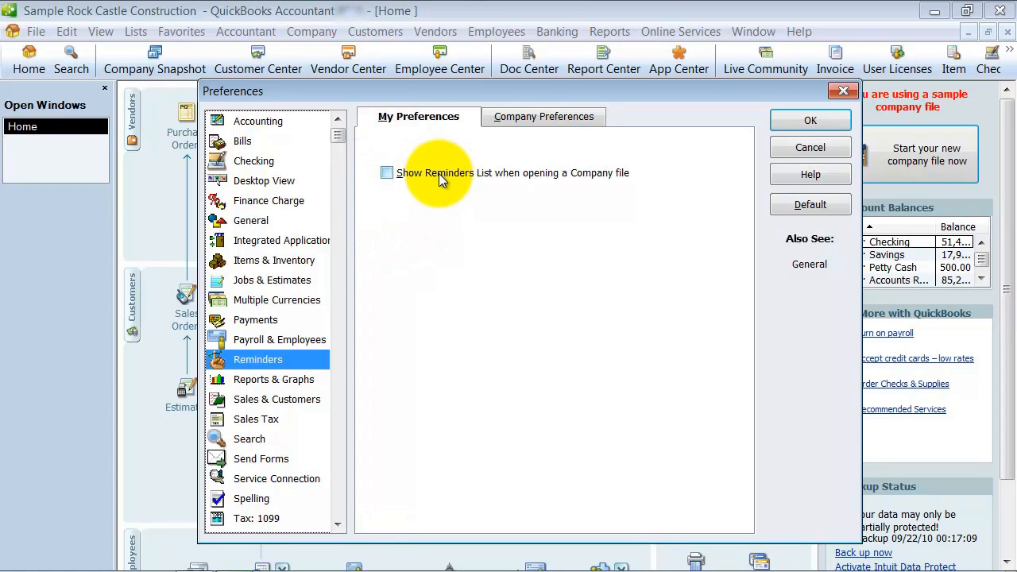
{"action": "left_click", "coordinate": [284, 386]}
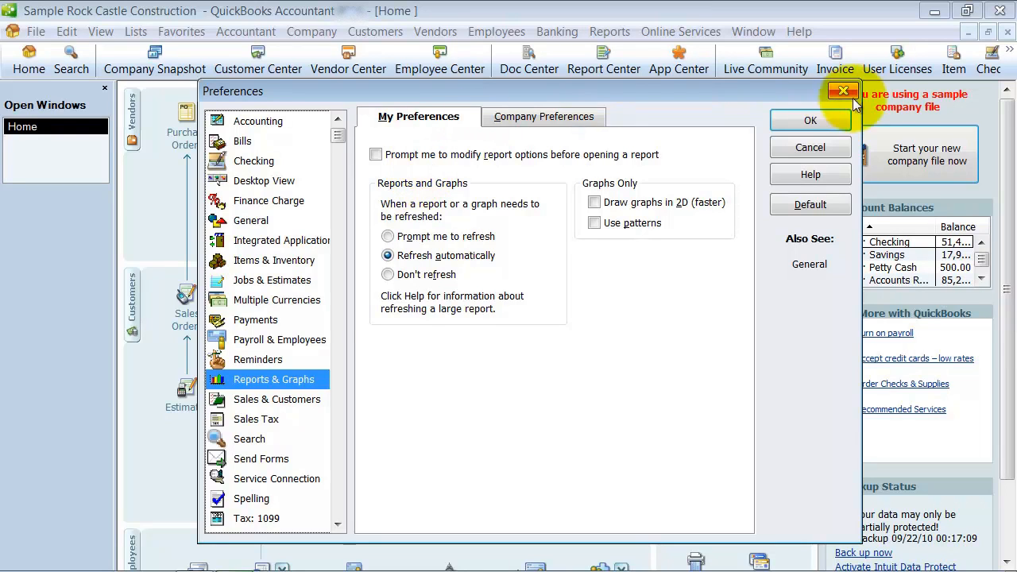
{"action": "left_click", "coordinate": [803, 123]}
Step: Open the Profit & Loss Standard report from the Company & Financial reports
{"action": "left_click", "coordinate": [604, 32]}
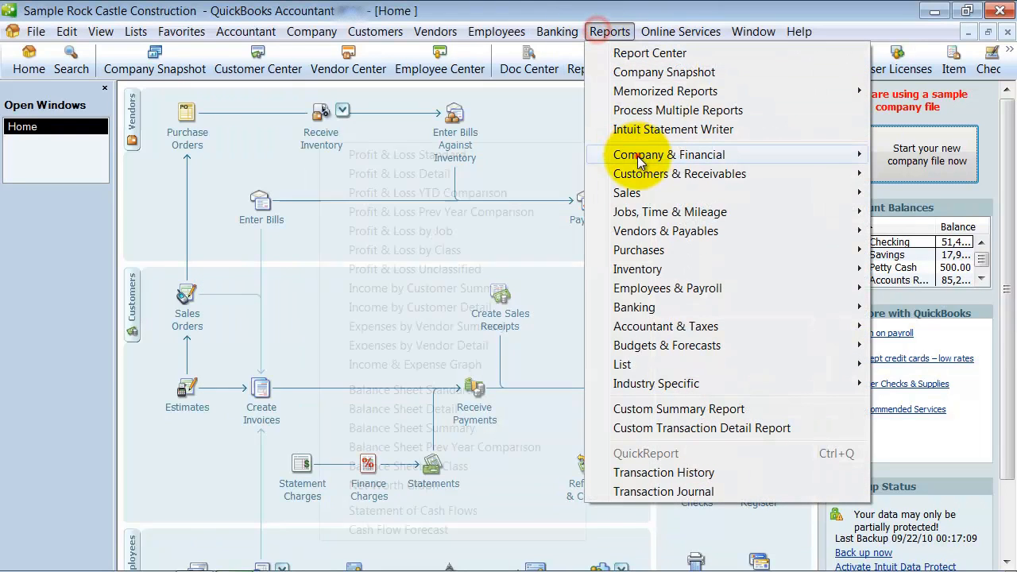
{"action": "mouse_move", "coordinate": [636, 154]}
{"action": "left_click", "coordinate": [429, 154]}
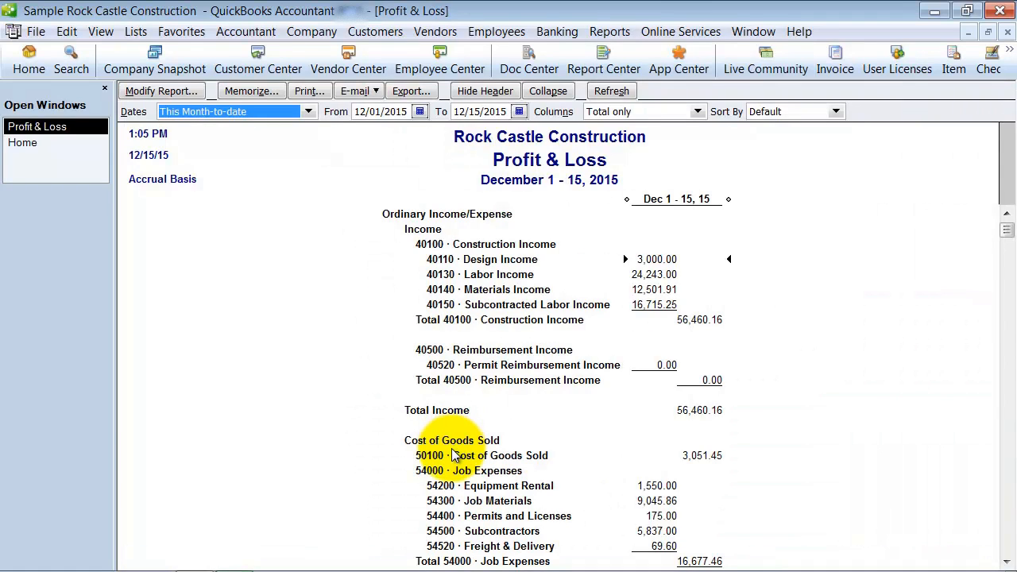
Step: Modify the Profit & Loss report to show monthly columns from 01/01/2015 with Previous Period subcolumns, and close the report after viewing it
{"action": "left_click", "coordinate": [162, 92]}
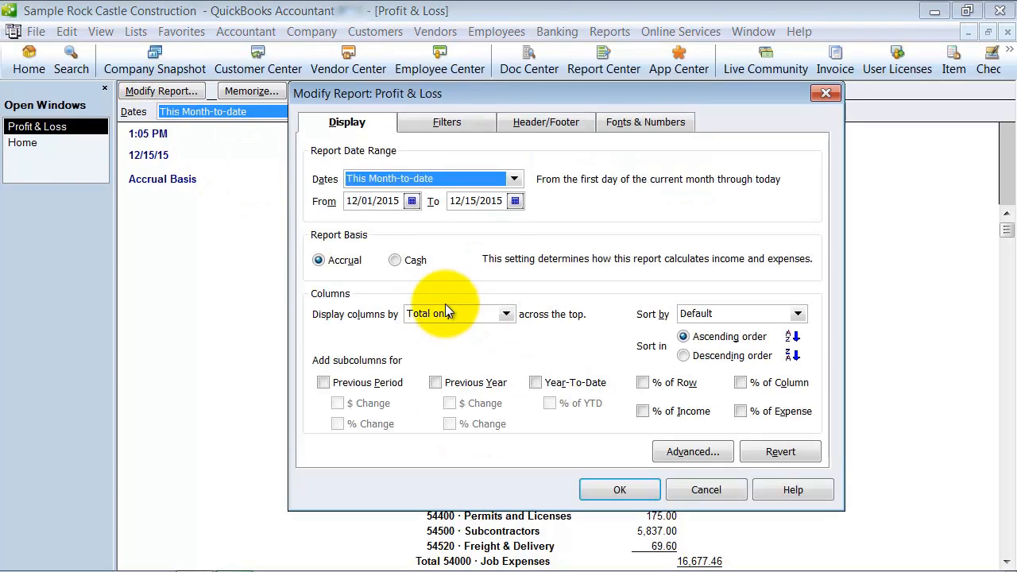
{"action": "left_click", "coordinate": [445, 314]}
{"action": "left_click", "coordinate": [423, 131]}
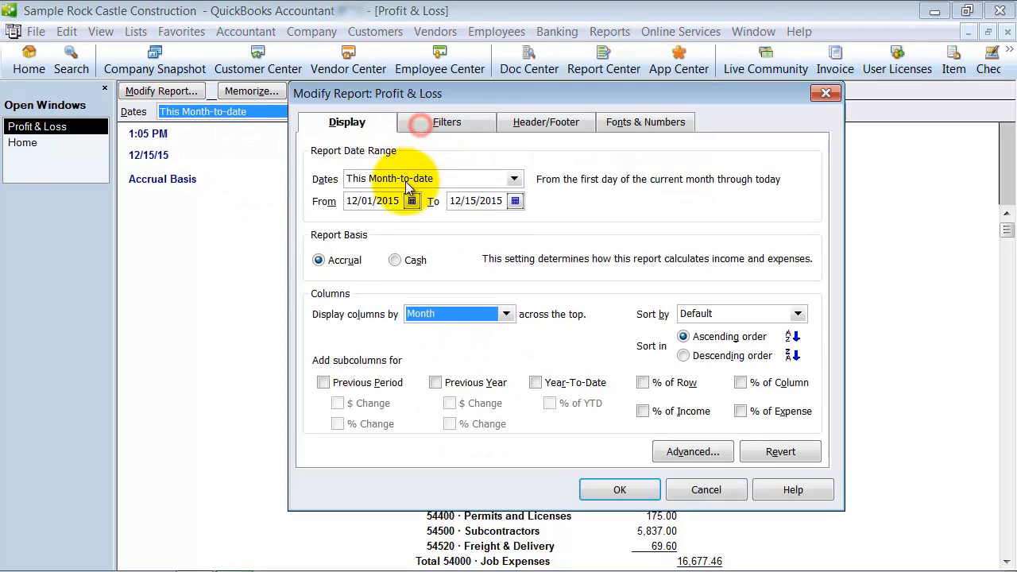
{"action": "key", "text": "y"}
{"action": "left_click", "coordinate": [572, 288]}
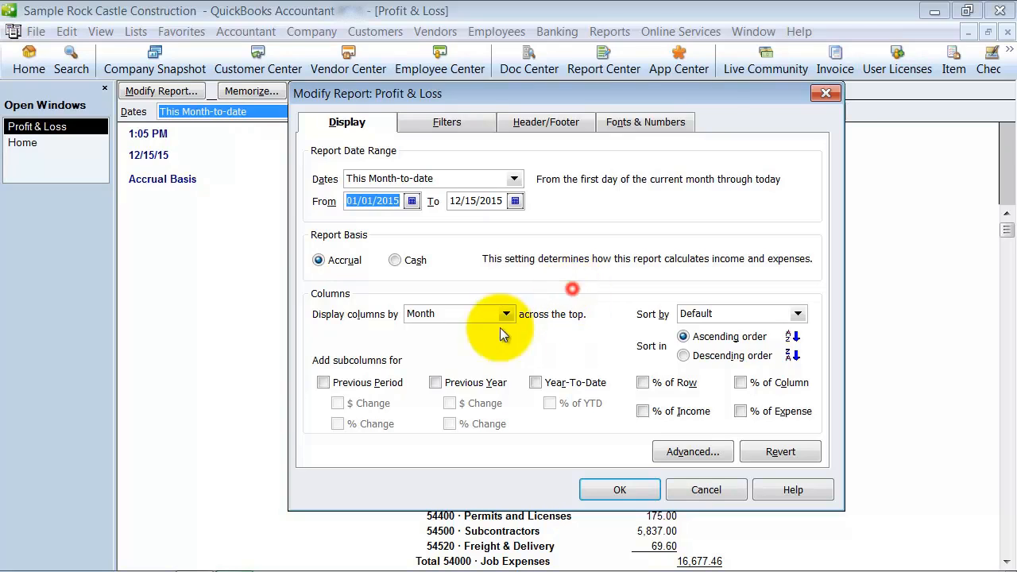
{"action": "left_click", "coordinate": [383, 381]}
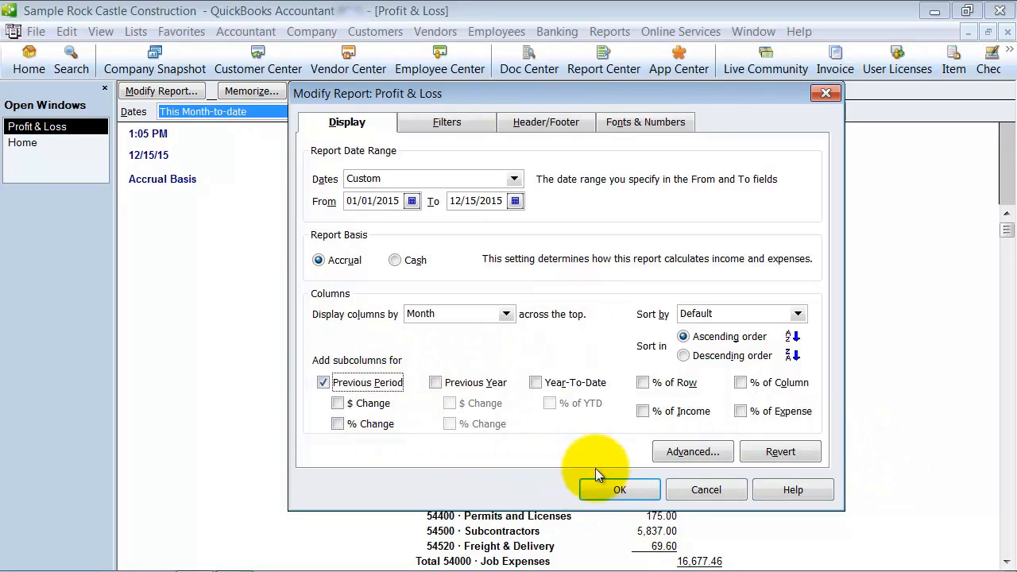
{"action": "left_click", "coordinate": [603, 493]}
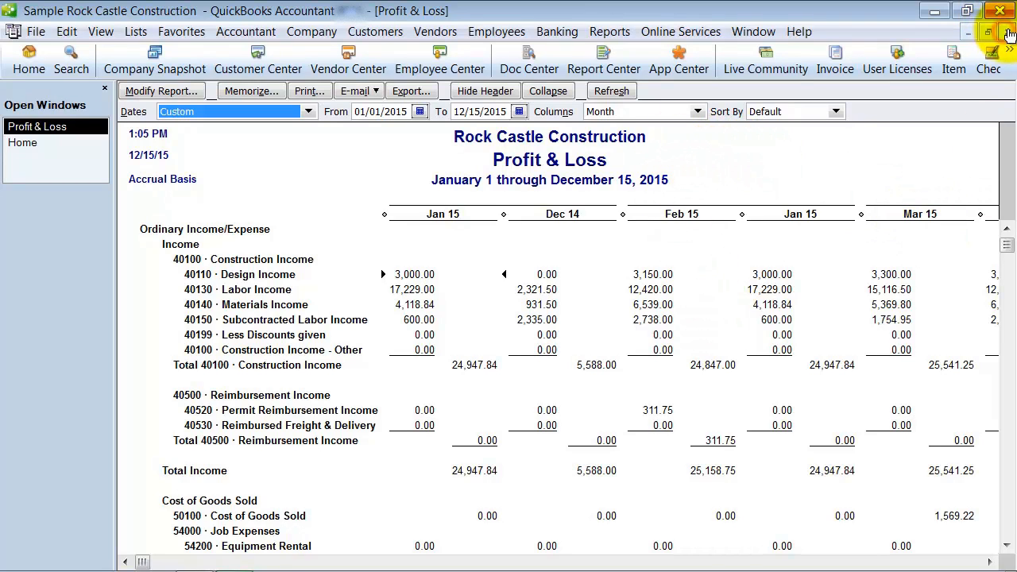
{"action": "left_click", "coordinate": [1005, 34]}
Step: Try the prompt to modify report options before opening a report in the personal Reports & Graphs preferences, and turn it off again
{"action": "left_click", "coordinate": [75, 36]}
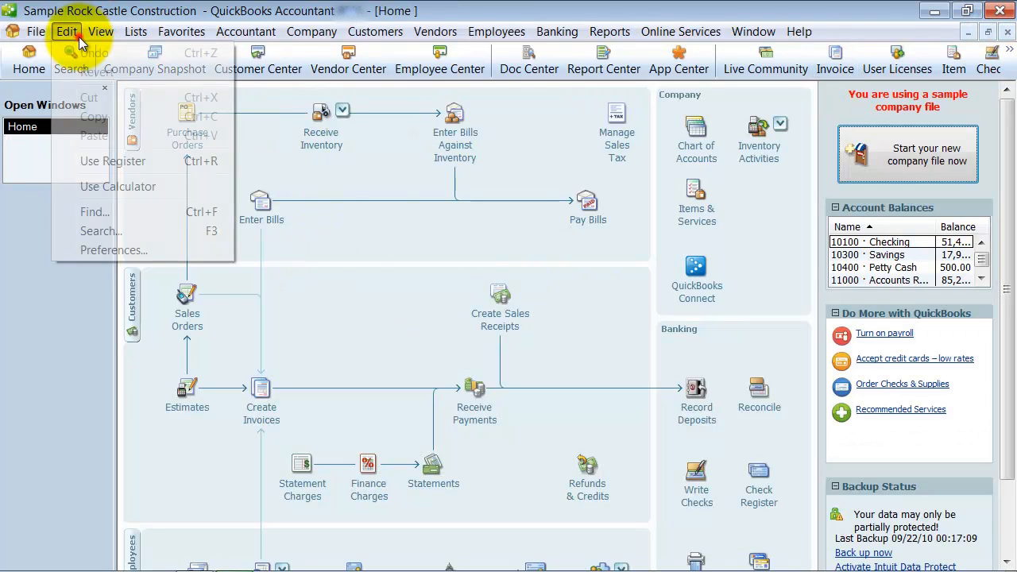
{"action": "left_click", "coordinate": [107, 249]}
{"action": "left_click", "coordinate": [380, 156]}
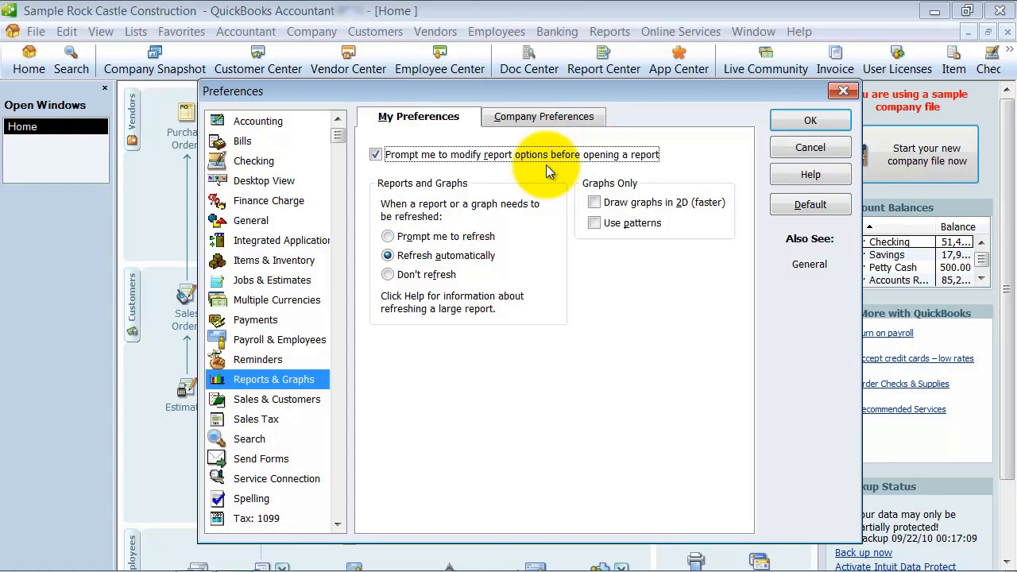
{"action": "left_click", "coordinate": [375, 154]}
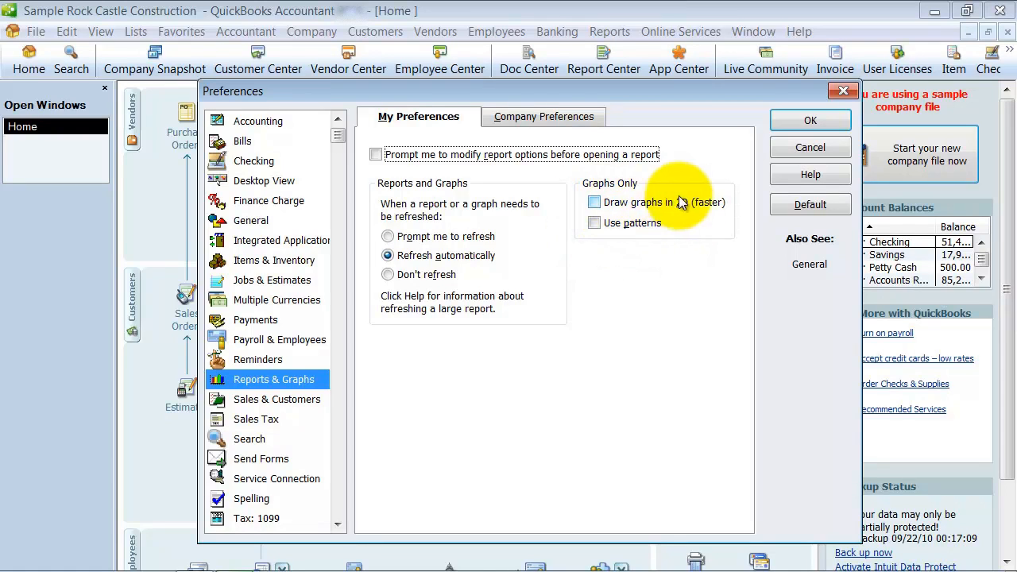
Step: Check the personal Sales & Customers preferences without changes, and view the Receive Payments form without its payment toolbar
{"action": "left_click", "coordinate": [282, 401]}
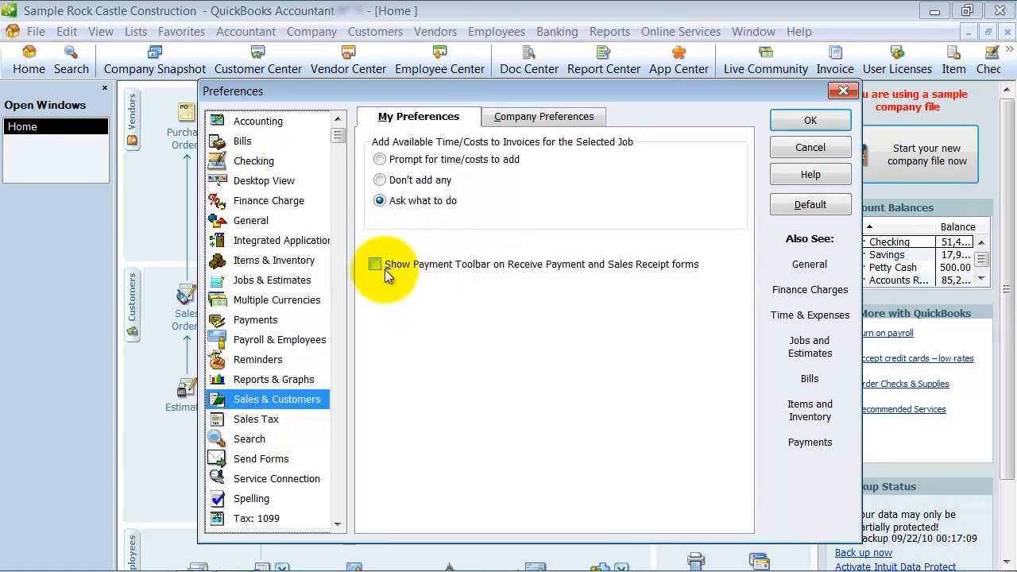
{"action": "left_click", "coordinate": [810, 147]}
{"action": "left_click", "coordinate": [375, 32]}
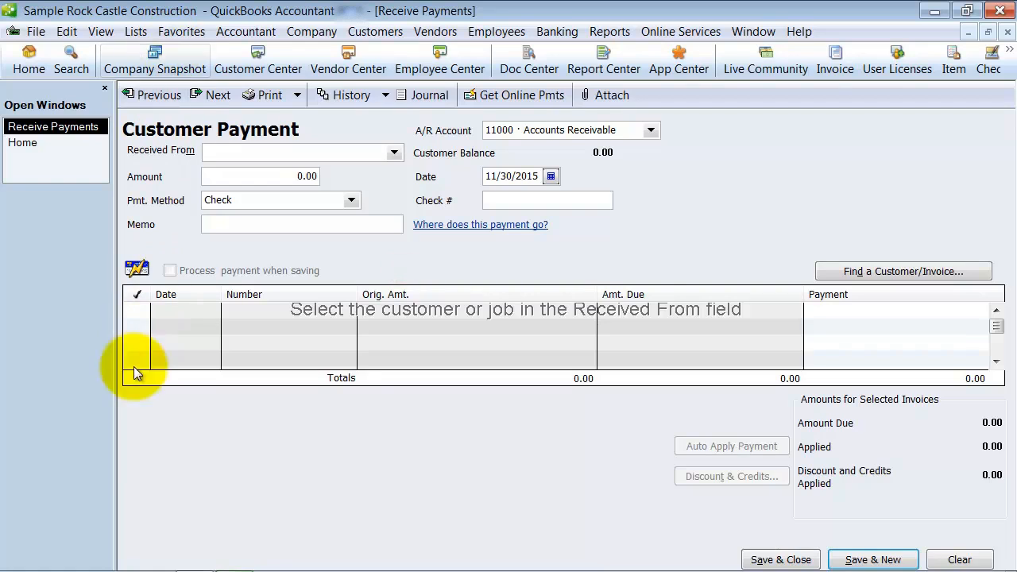
{"action": "left_click", "coordinate": [1006, 32]}
Step: Turn on the Payment Toolbar for Receive Payment and Sales Receipt forms in the personal Sales & Customers preferences, and save
{"action": "left_click", "coordinate": [66, 32]}
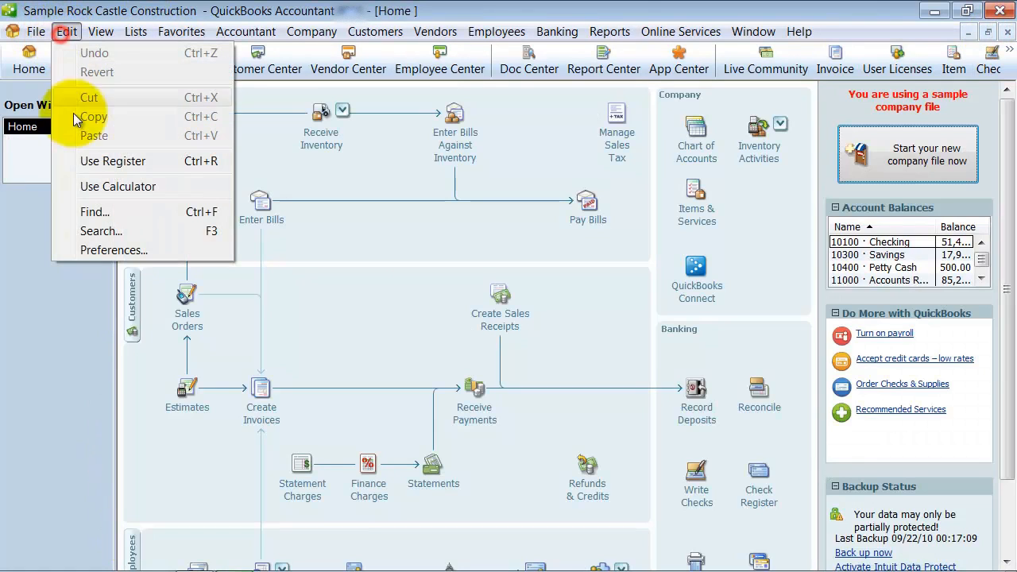
{"action": "left_click", "coordinate": [105, 251]}
{"action": "left_click", "coordinate": [397, 275]}
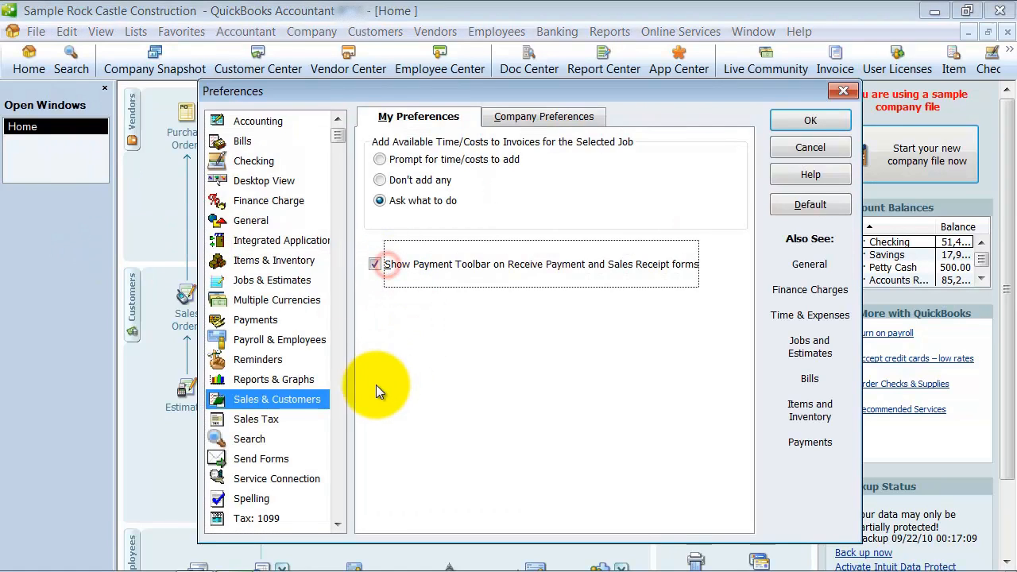
{"action": "left_click", "coordinate": [794, 120]}
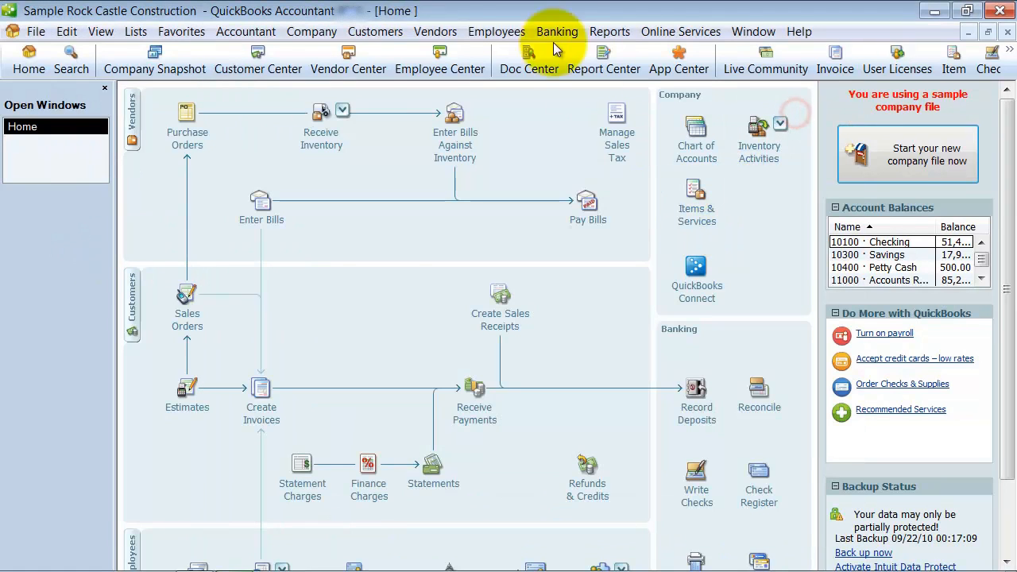
Step: Open the Receive Payments form to examine its payment toolbar, and close the form
{"action": "left_click", "coordinate": [370, 32]}
{"action": "left_click", "coordinate": [411, 270]}
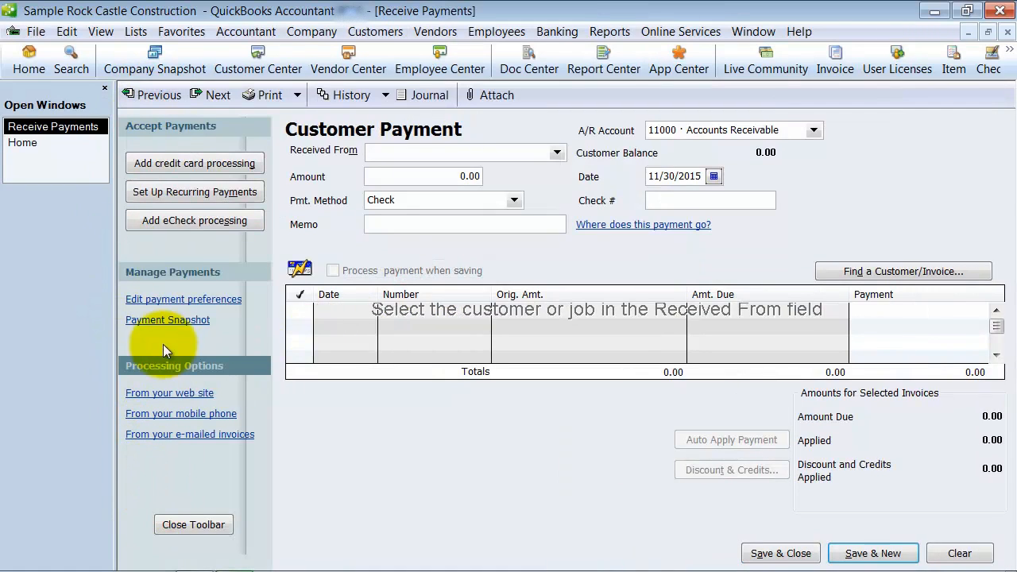
{"action": "left_click", "coordinate": [1007, 32]}
Step: Turn off the Payment Toolbar for Receive Payment and Sales Receipt forms in the personal Sales & Customers preferences, and save the change
{"action": "left_click", "coordinate": [67, 32]}
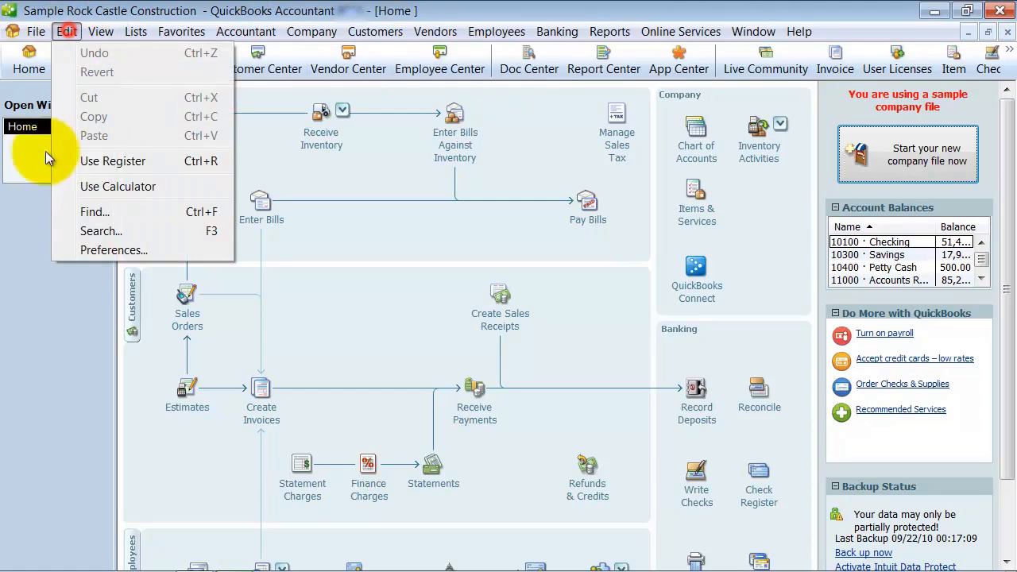
{"action": "left_click", "coordinate": [69, 249]}
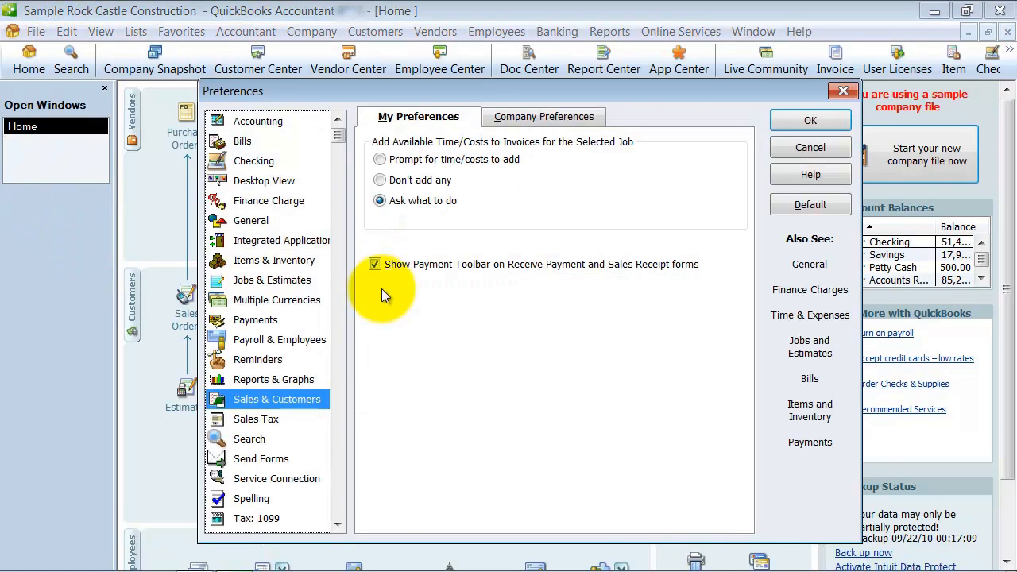
{"action": "left_click", "coordinate": [374, 263]}
{"action": "left_click", "coordinate": [238, 420]}
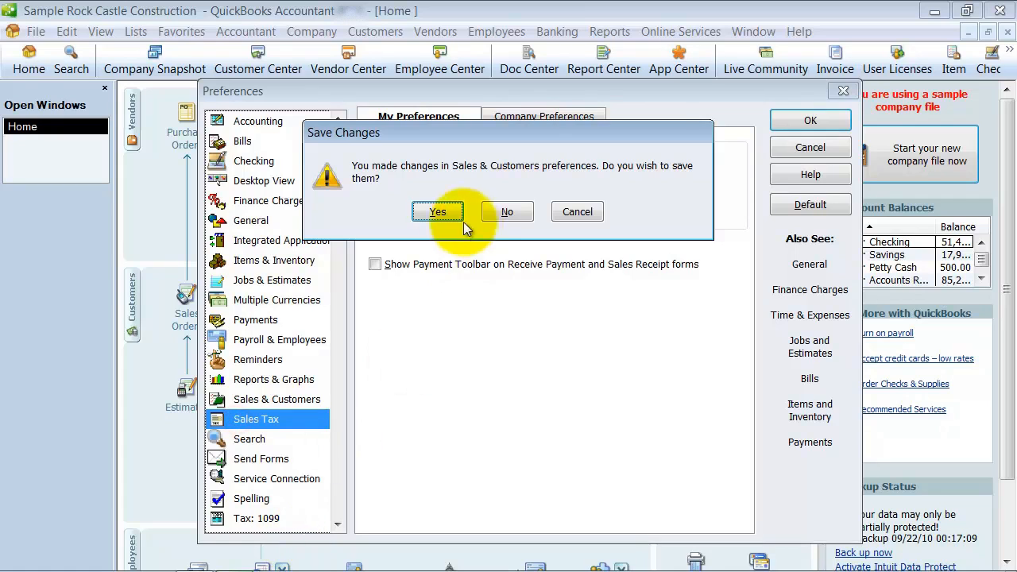
{"action": "left_click", "coordinate": [433, 209]}
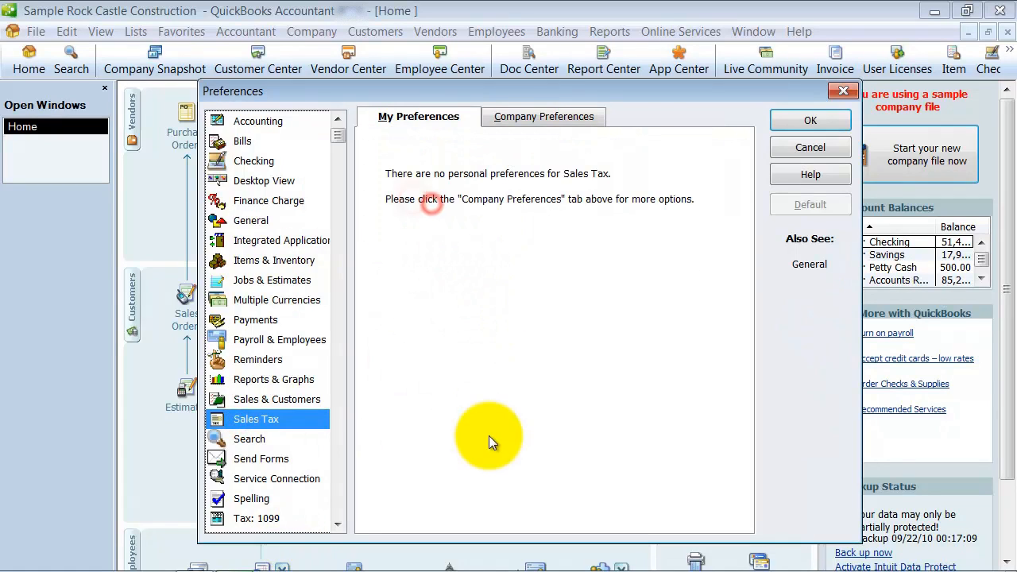
Step: Review the personal preferences for Search, Send Forms and Service Connection without changing any options
{"action": "left_click", "coordinate": [271, 441]}
{"action": "left_click", "coordinate": [274, 464]}
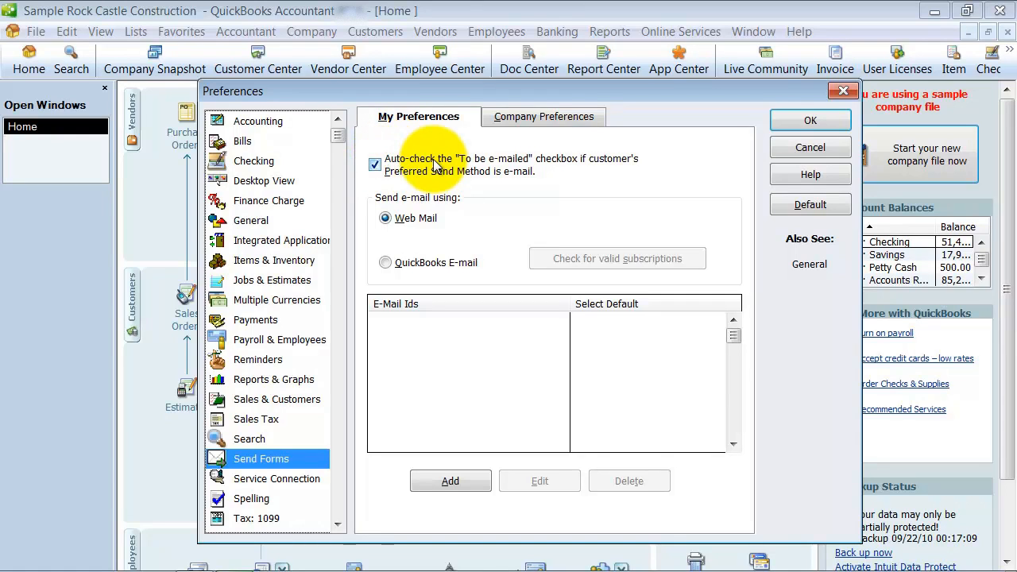
{"action": "left_click", "coordinate": [250, 479]}
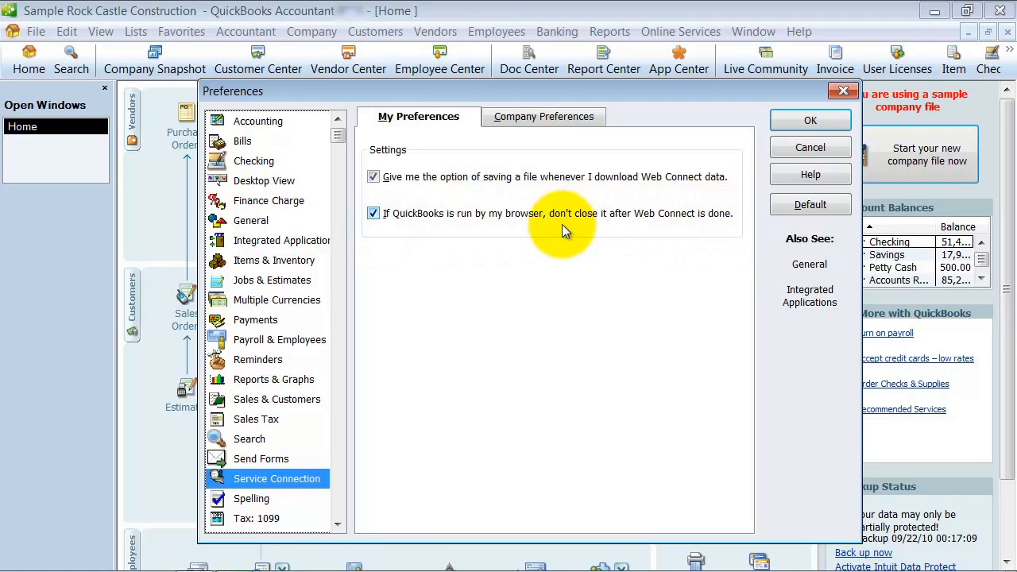
Step: In the personal Spelling preferences, turn off automatic spell checking and ignoring words with numbers, turn on ignoring all-uppercase words, and save
{"action": "left_click", "coordinate": [245, 499]}
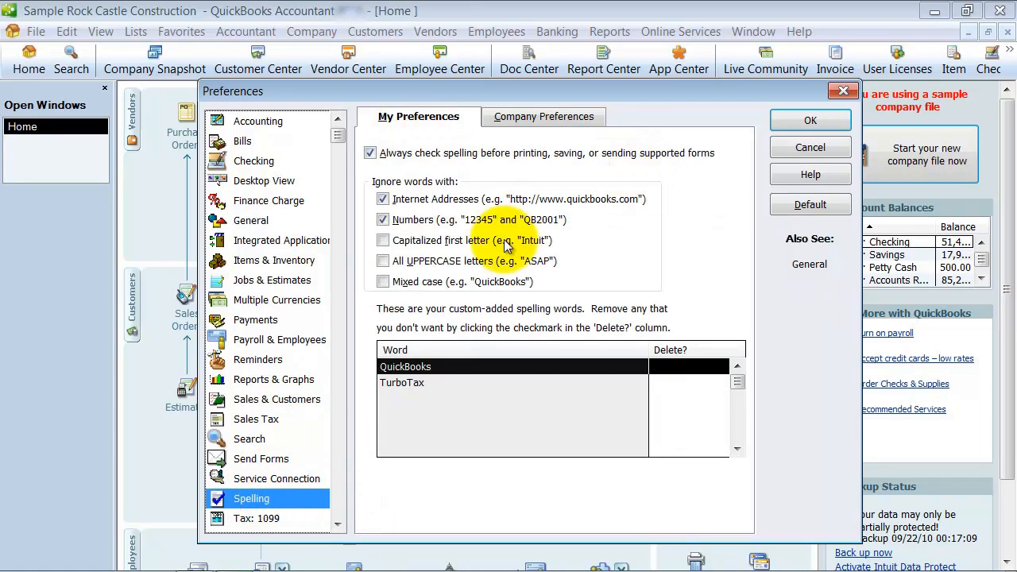
{"action": "left_click", "coordinate": [369, 153]}
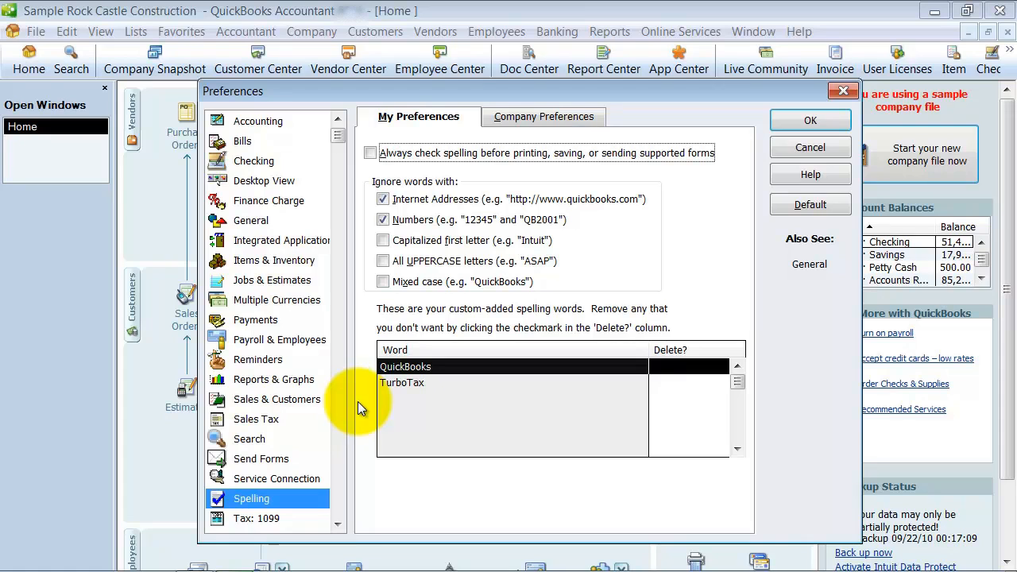
{"action": "scroll", "coordinate": [356, 415], "scroll_direction": "down", "scroll_amount": 1}
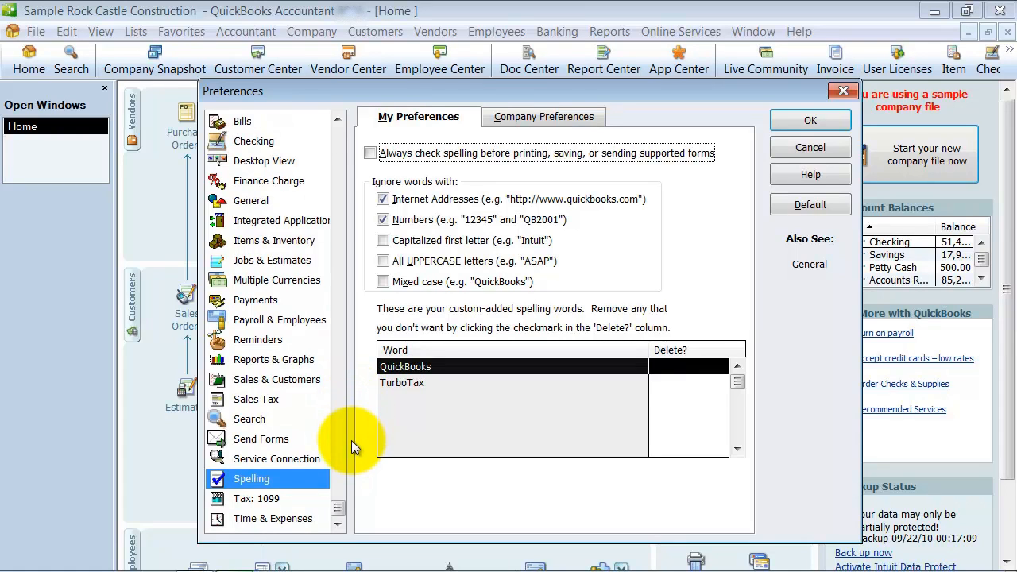
{"action": "left_click", "coordinate": [397, 395]}
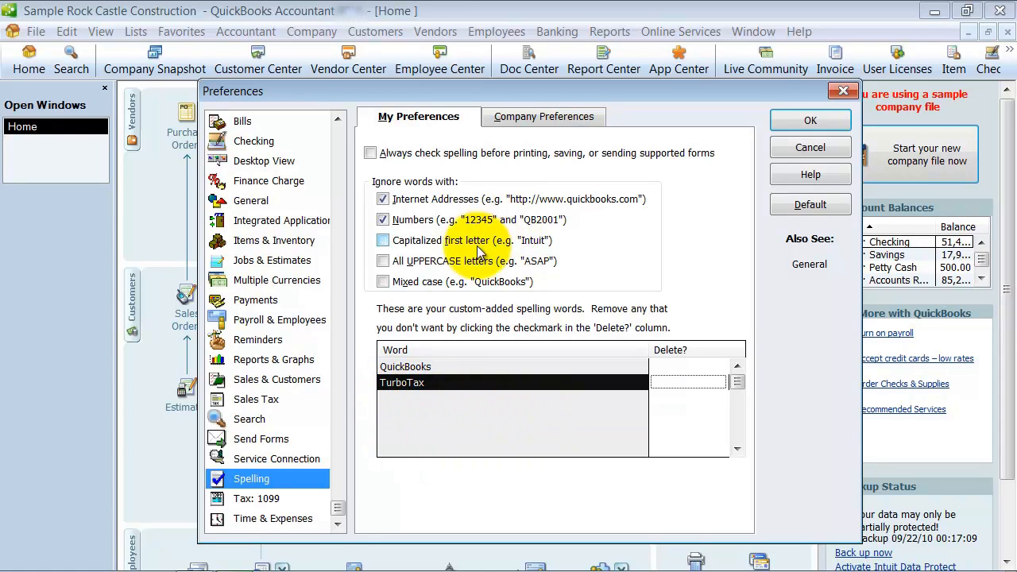
{"action": "left_click", "coordinate": [383, 221]}
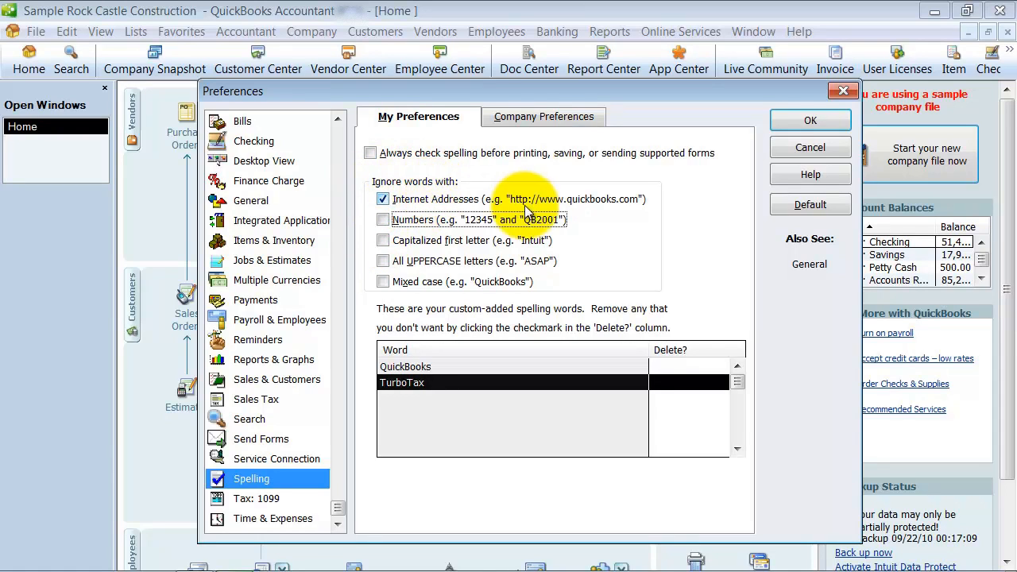
{"action": "left_click", "coordinate": [382, 261]}
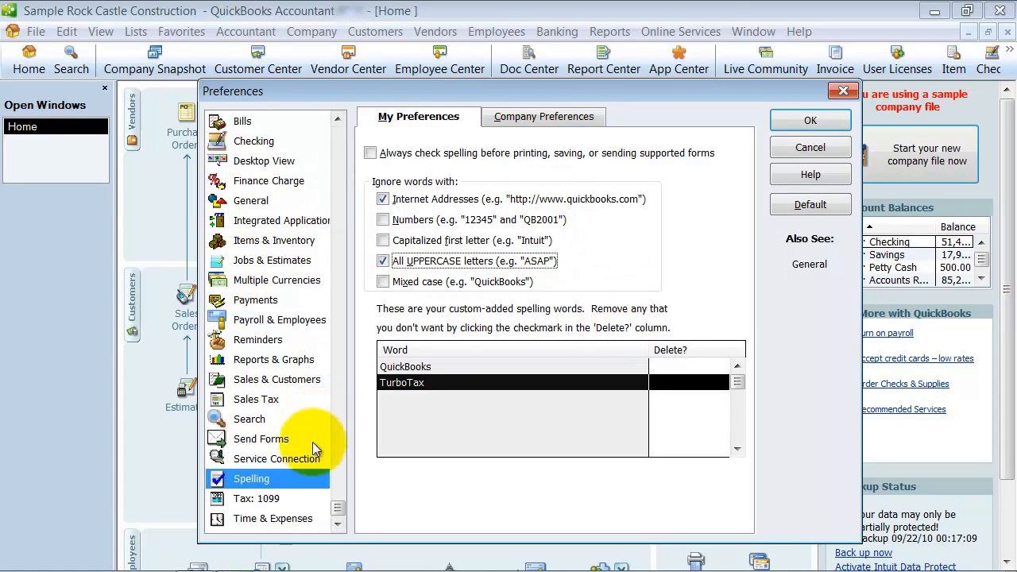
{"action": "left_click", "coordinate": [242, 498]}
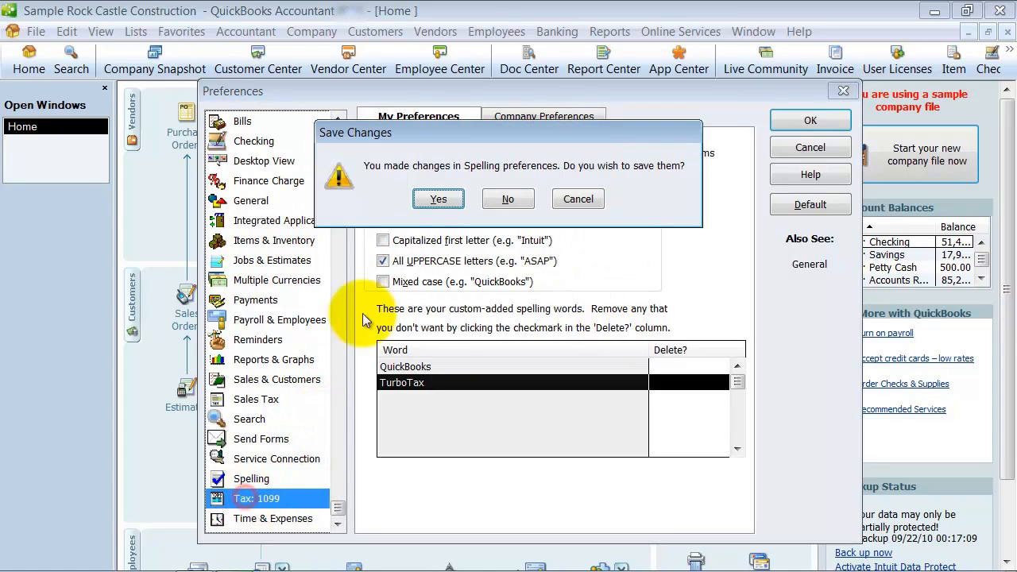
{"action": "left_click", "coordinate": [431, 199]}
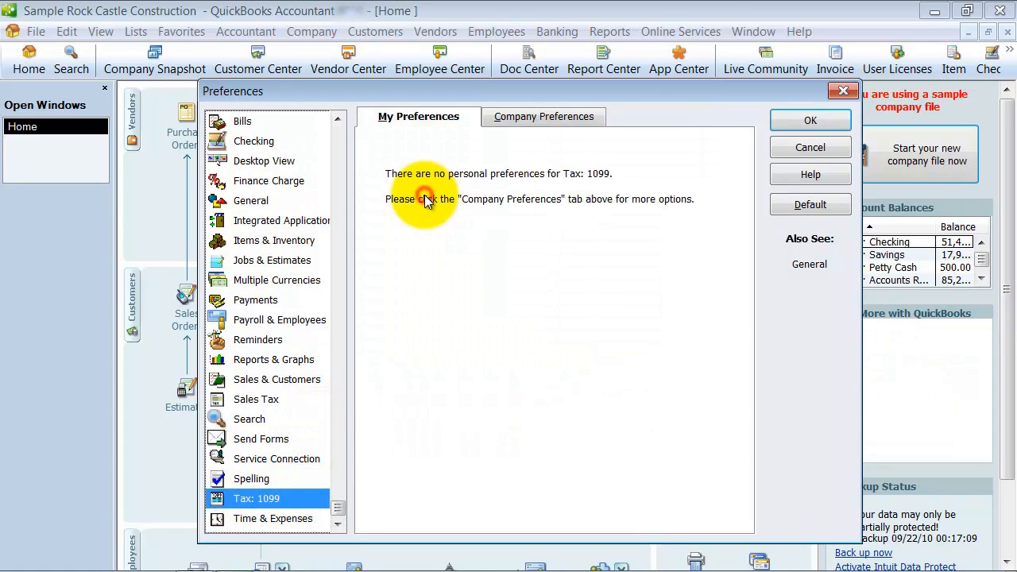
Step: Check the Time & Expenses category for personal preferences and return to the beginning of the category list
{"action": "left_click", "coordinate": [274, 521]}
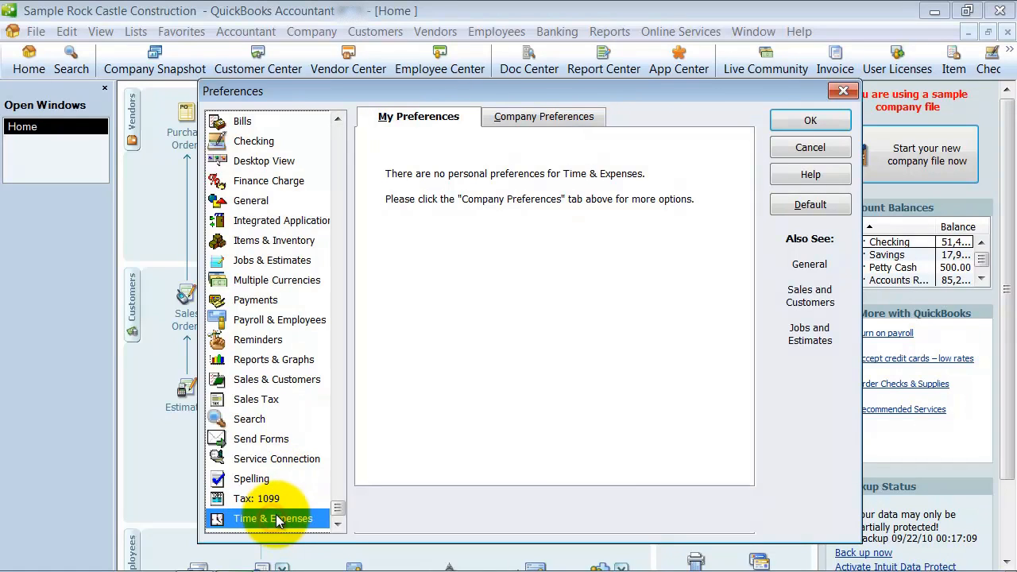
{"action": "scroll", "coordinate": [365, 378], "scroll_direction": "up", "scroll_amount": 1}
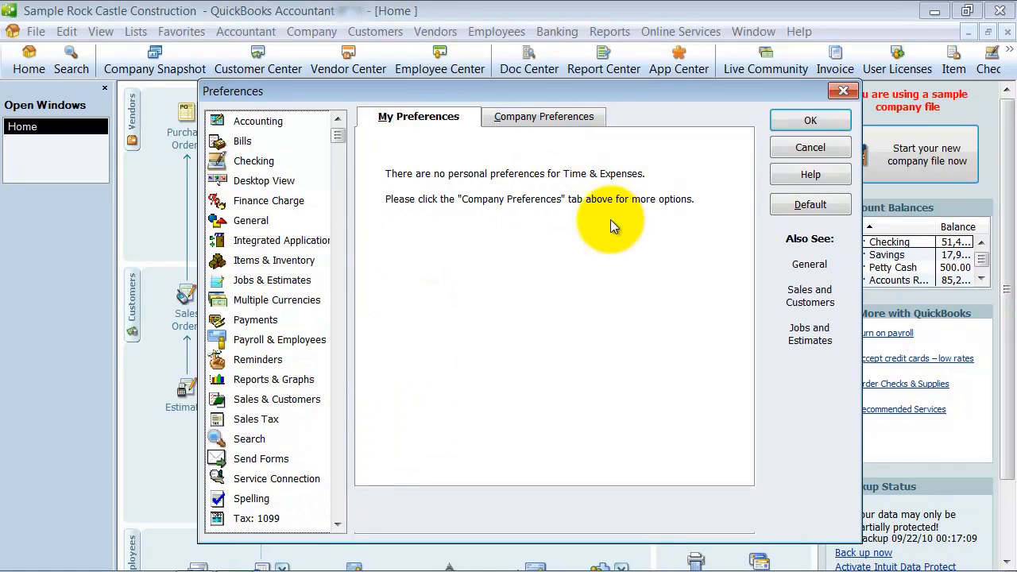